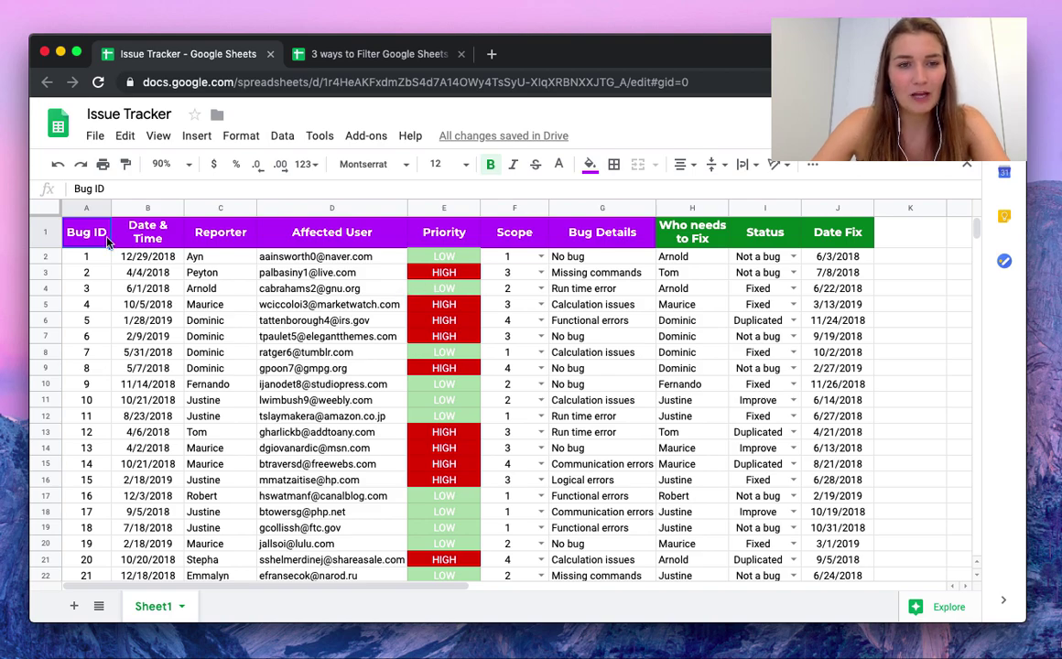
Step: Open the blank '3 ways to Filter Google Sheets' spreadsheet and start the Sheetgo add-on
scroll(278, 306, "down", 5)
scroll(277, 306, "up", 5)
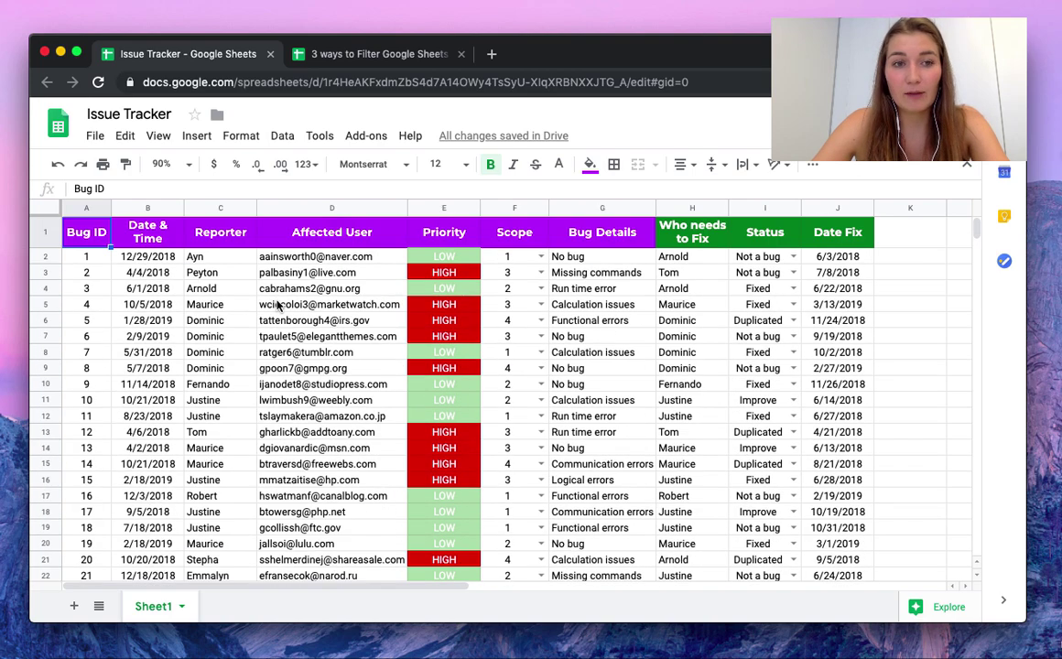
scroll(277, 306, "down", 10)
scroll(278, 306, "up", 10)
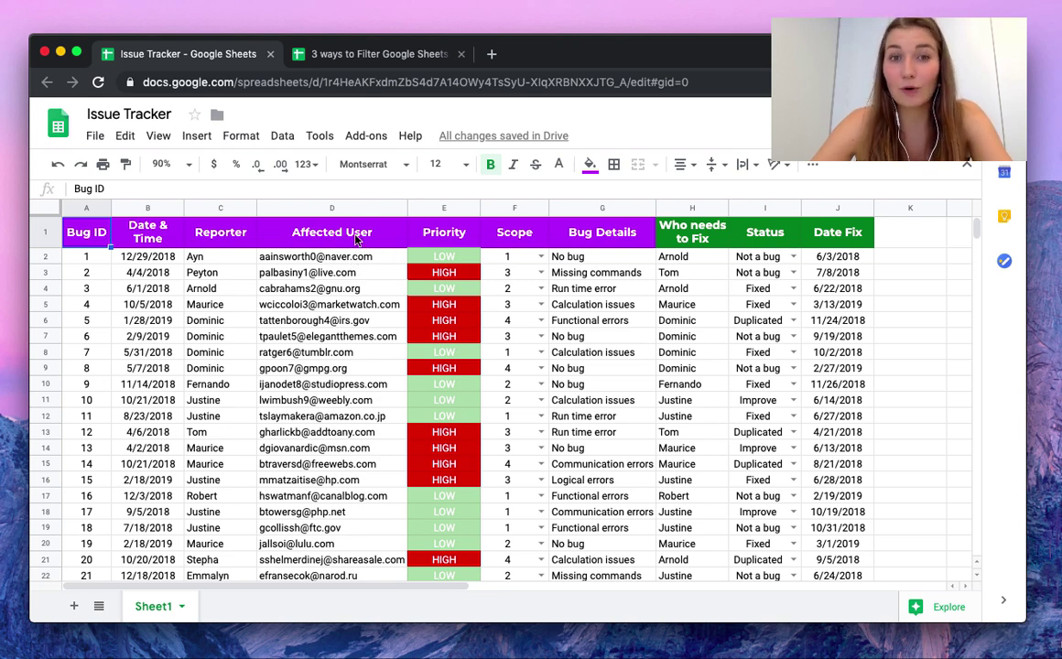
left_click(381, 54)
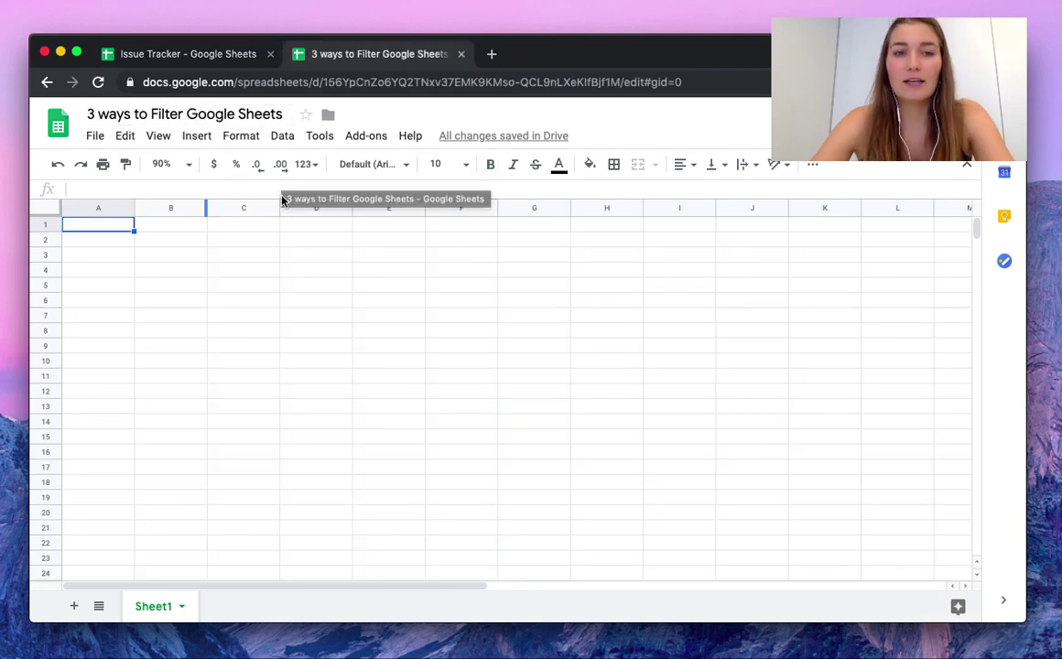
left_click(365, 137)
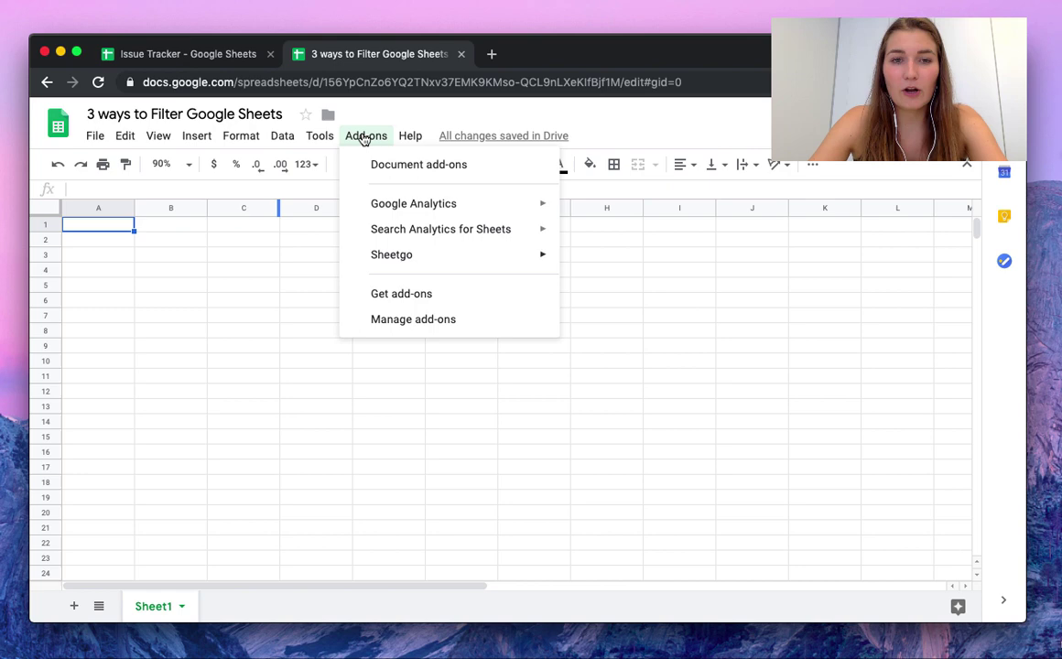
mouse_move(557, 253)
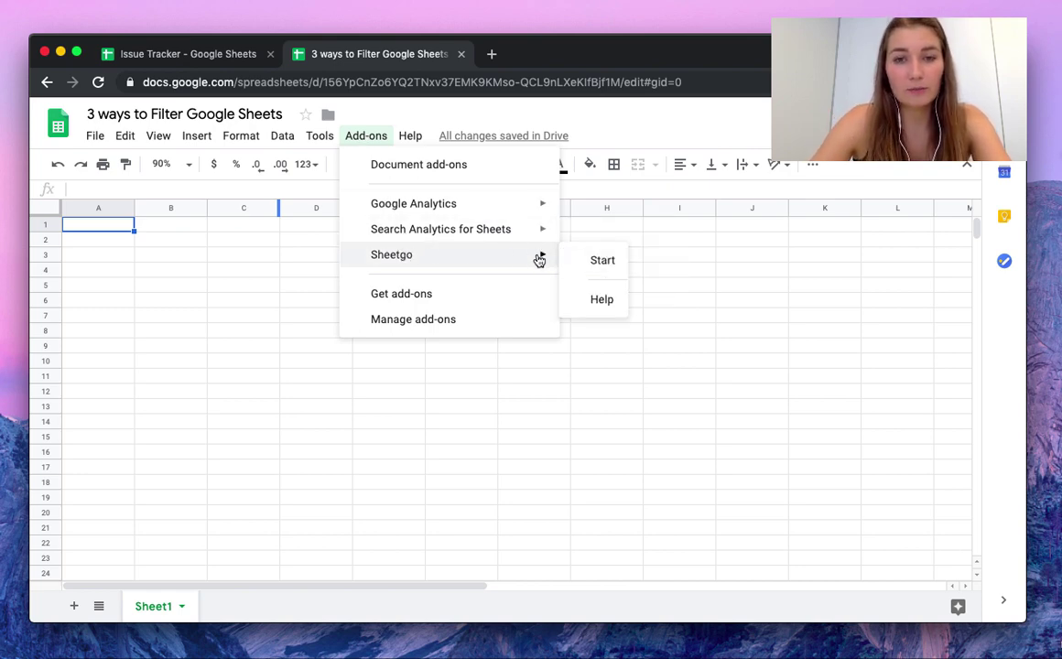
left_click(593, 262)
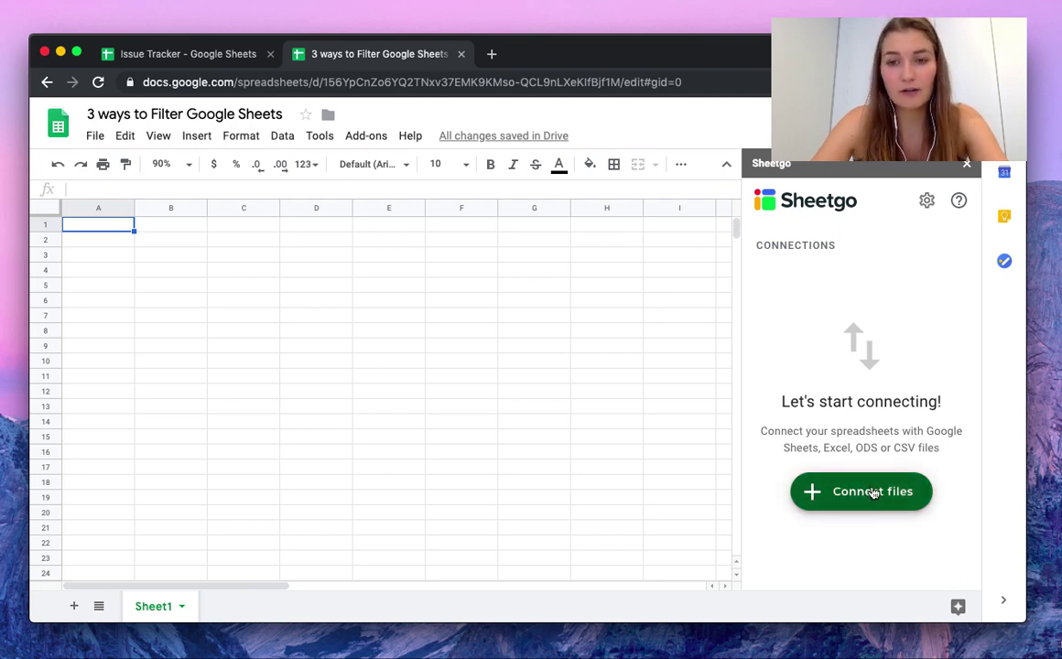
Step: Create a new Sheetgo connection with the Issue Tracker spreadsheet, found by searching 'iss', as its source
left_click(872, 495)
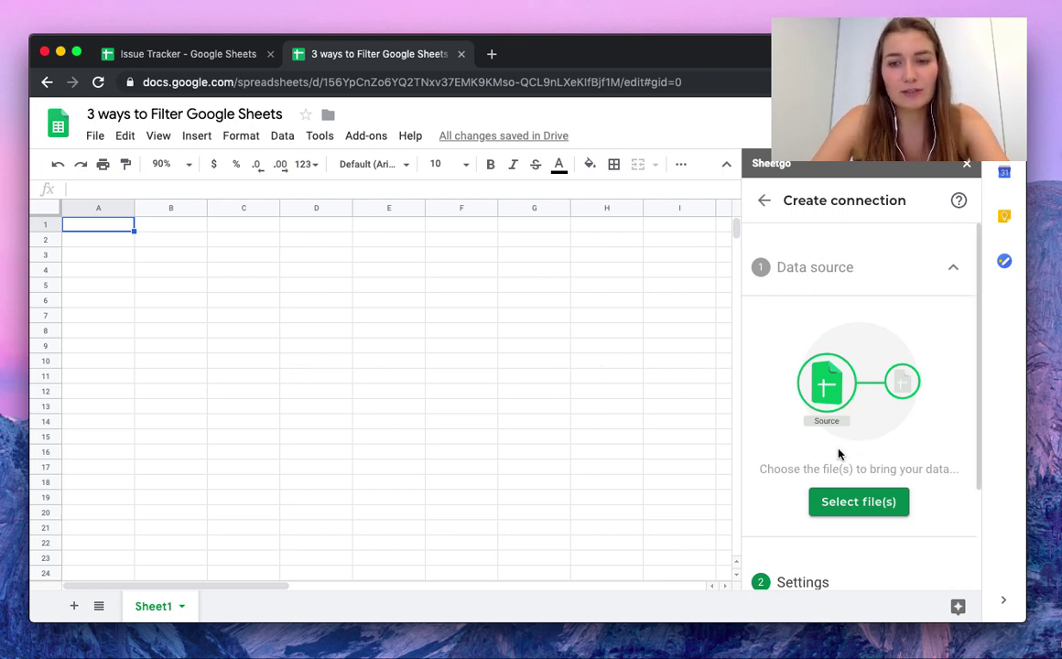
left_click(871, 502)
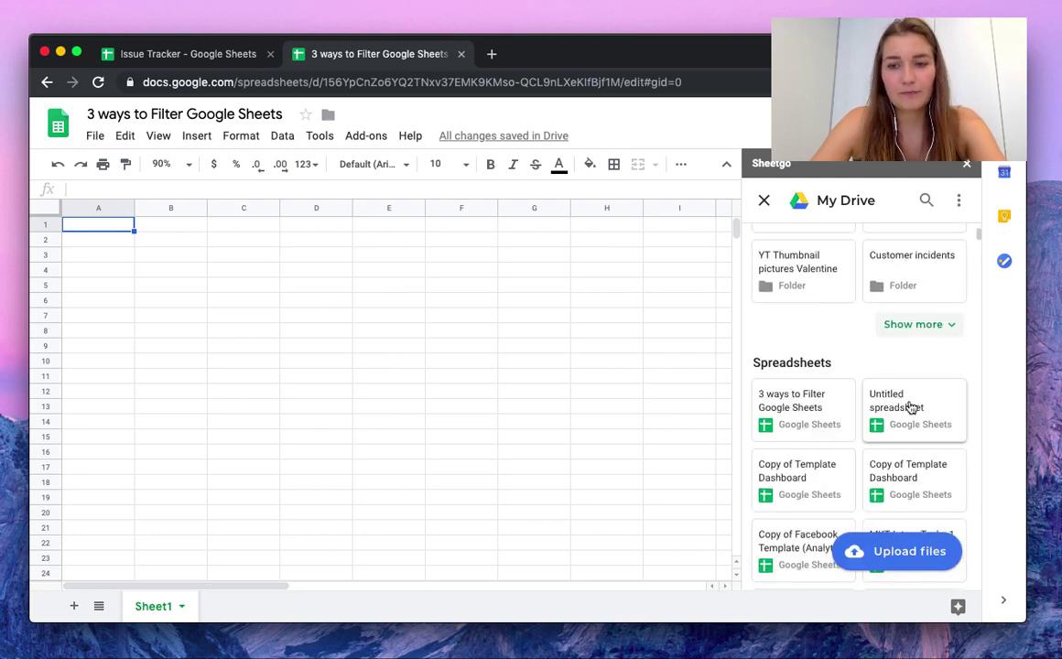
scroll(909, 408, "down", 1)
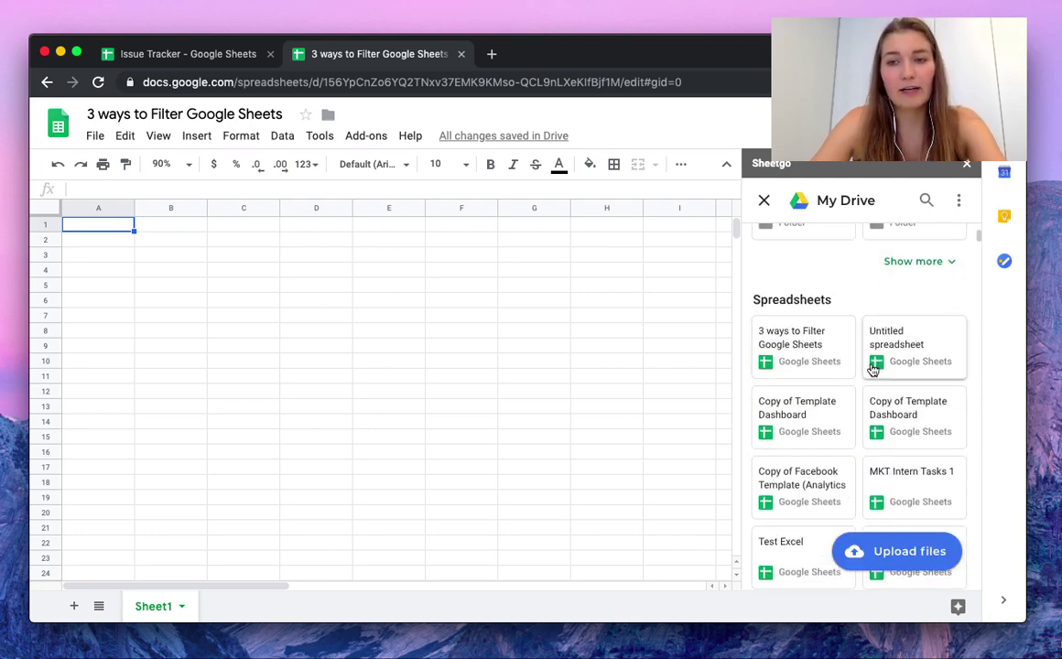
scroll(884, 338, "up", 1)
left_click(926, 199)
type("issue tracker")
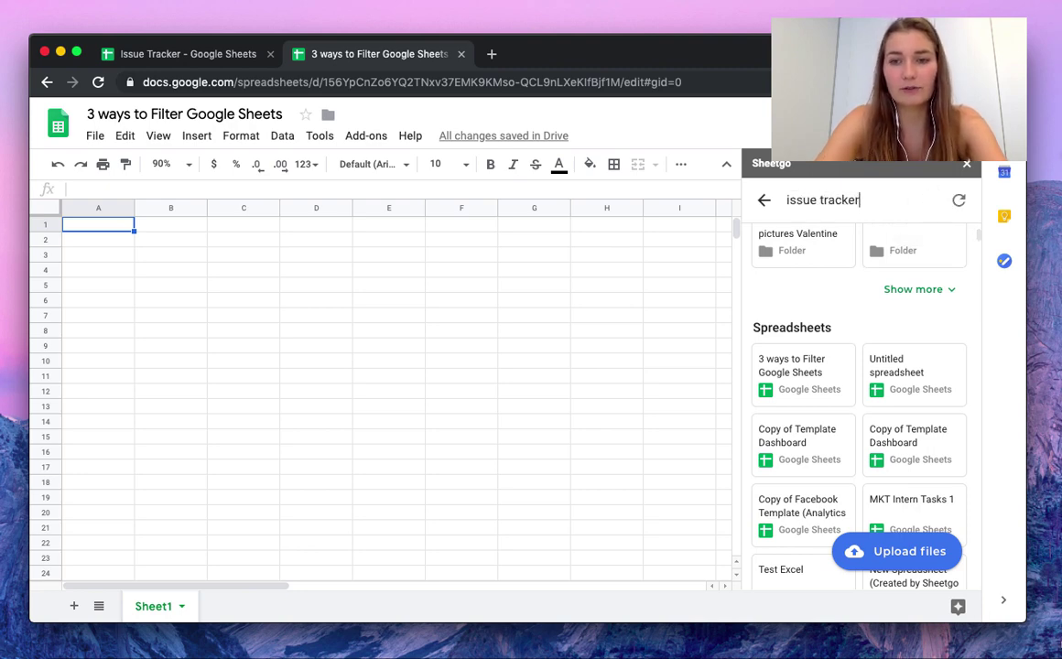
key("Return")
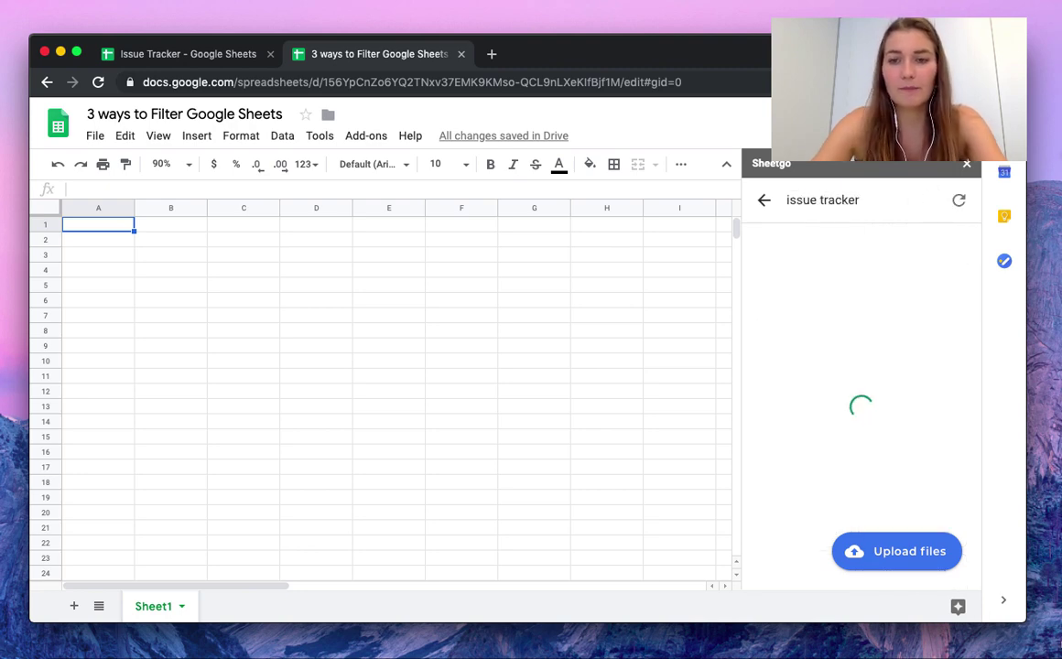
left_click(806, 291)
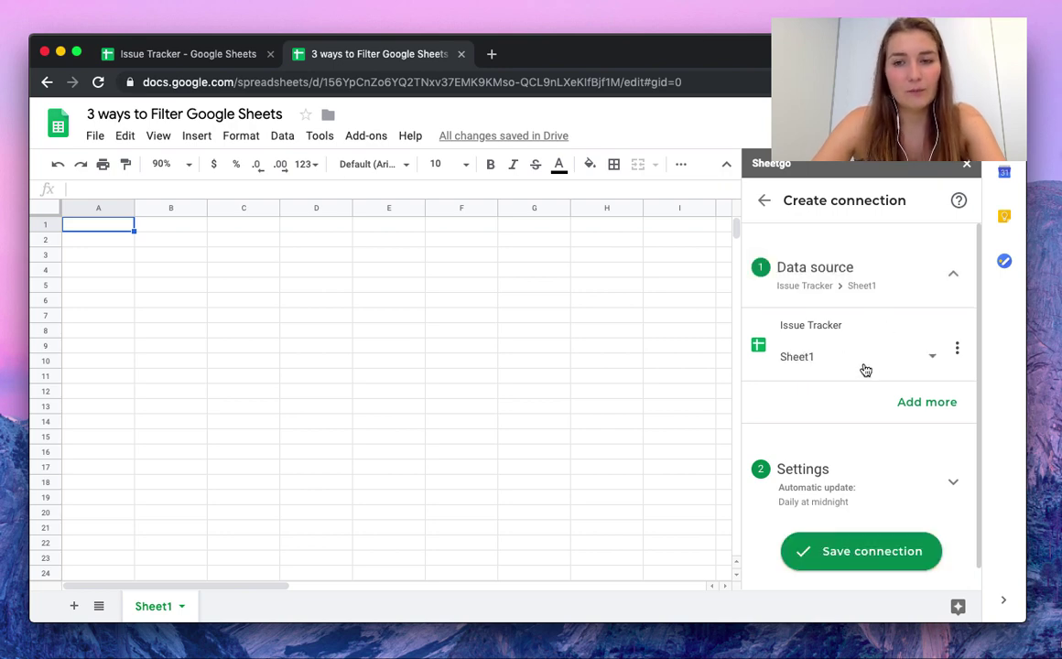
Step: Keep Sheet1 as the source tab and rename the connection 'Filter by Condition'
left_click(866, 366)
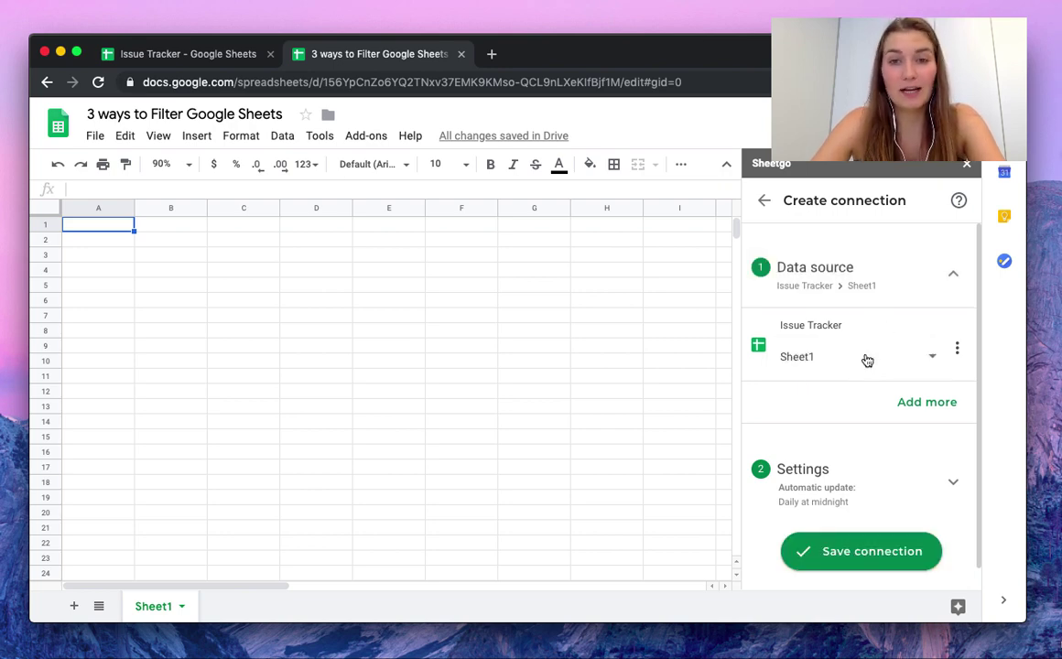
left_click(901, 450)
scroll(901, 441, "down", 1)
left_click(899, 432)
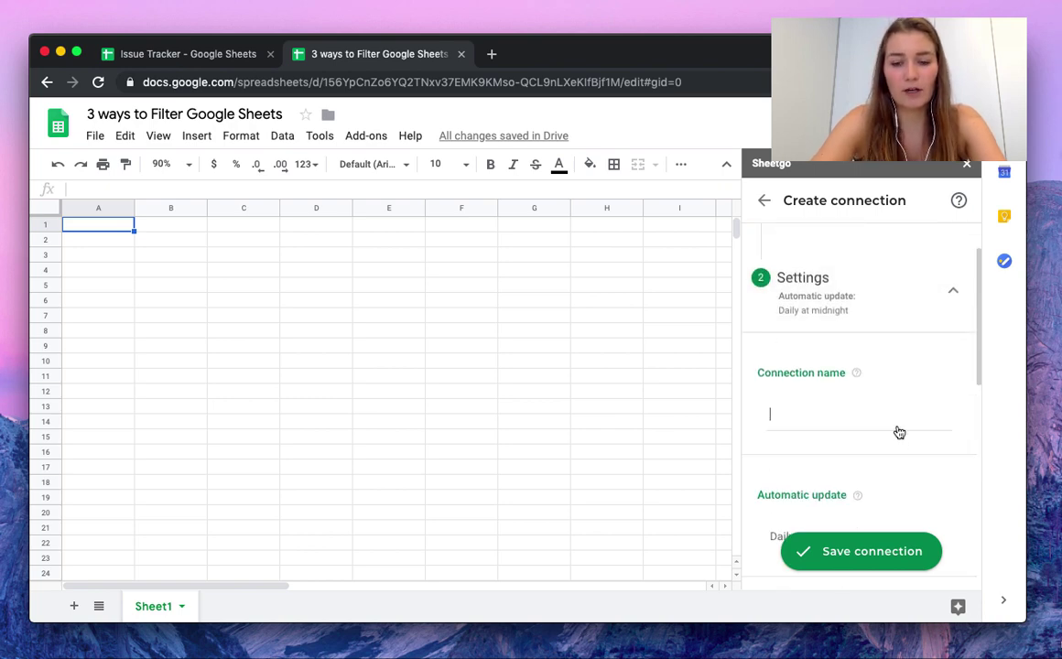
type("Filter by ")
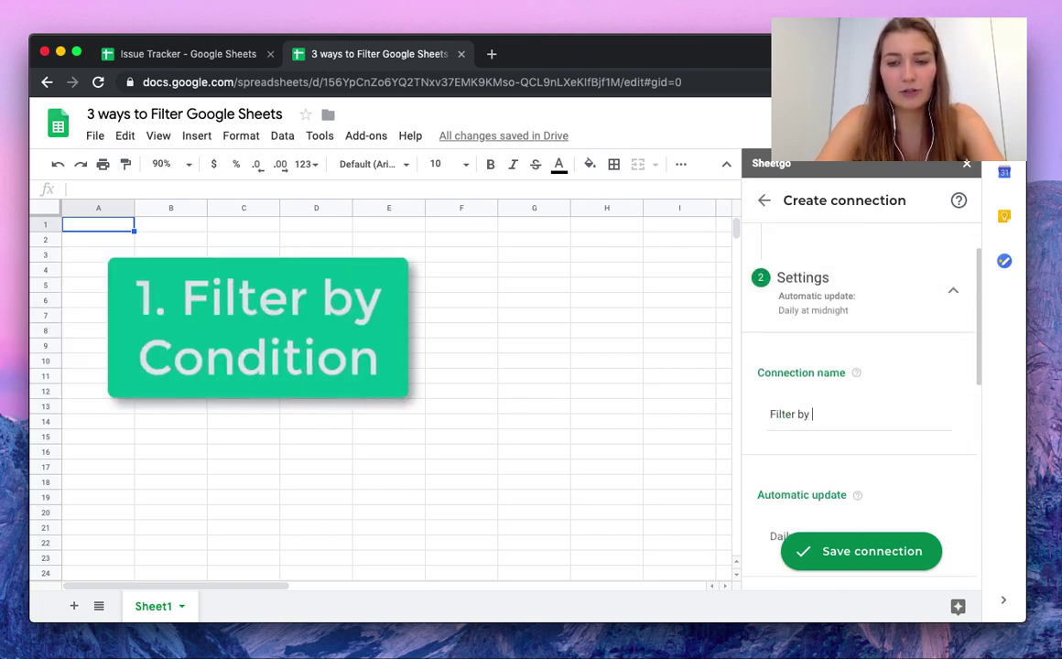
type("Condition")
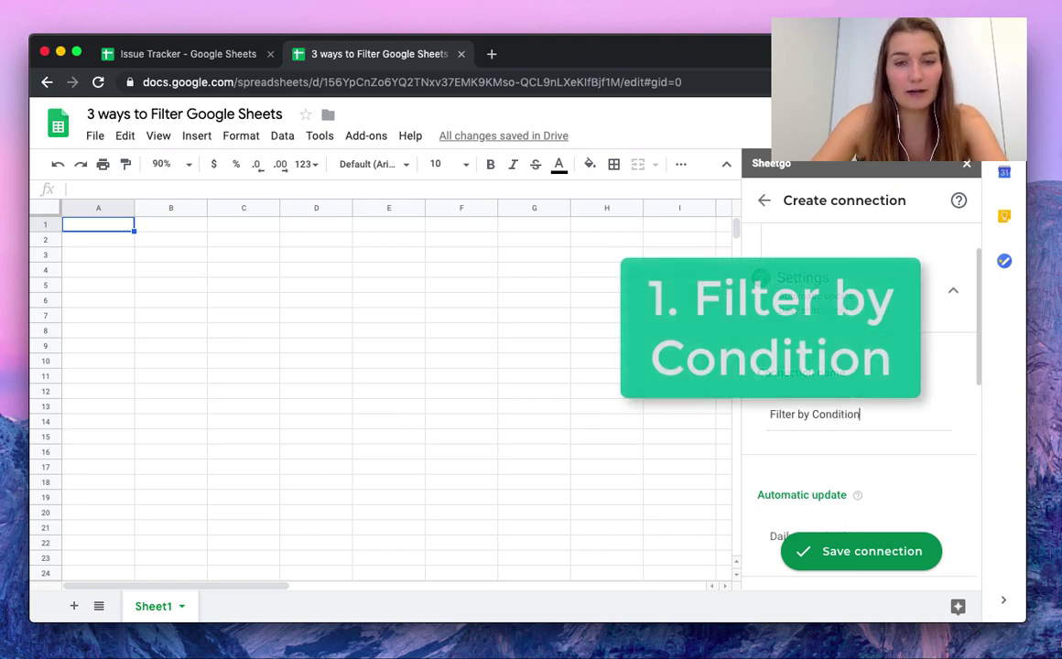
scroll(838, 419, "down", 8)
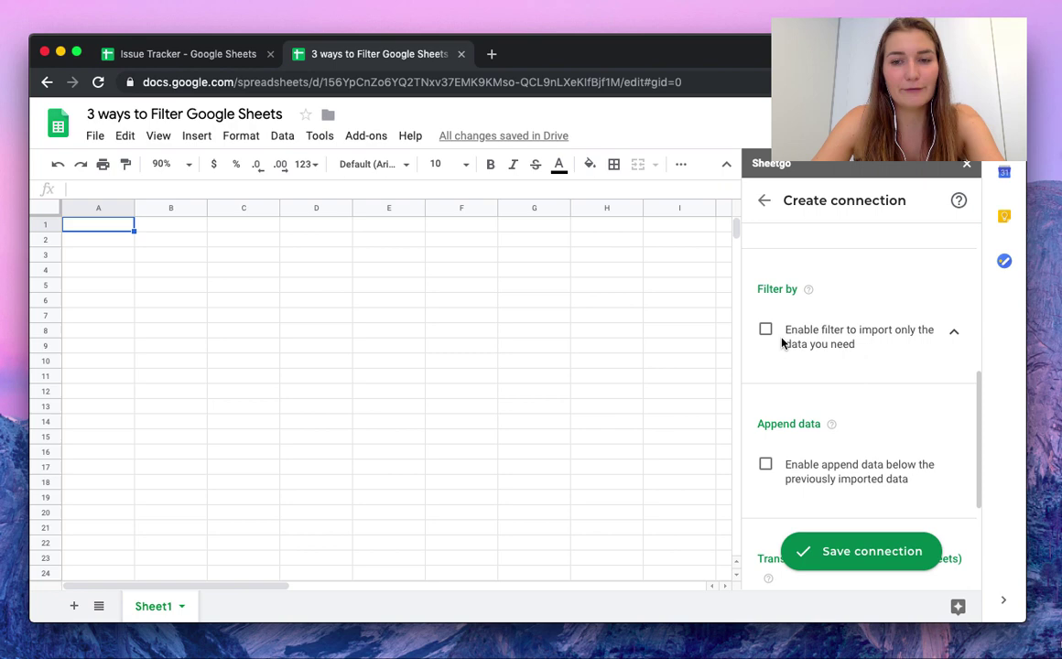
Step: Enable the connection's filter with the default Condition rule
left_click(767, 331)
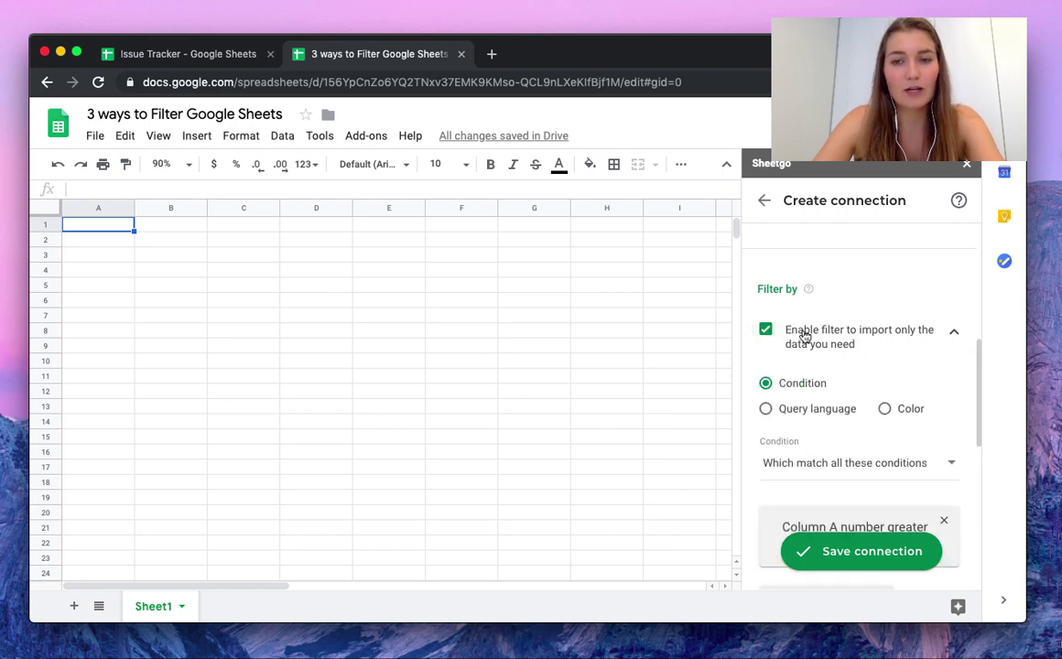
scroll(801, 379, "down", 4)
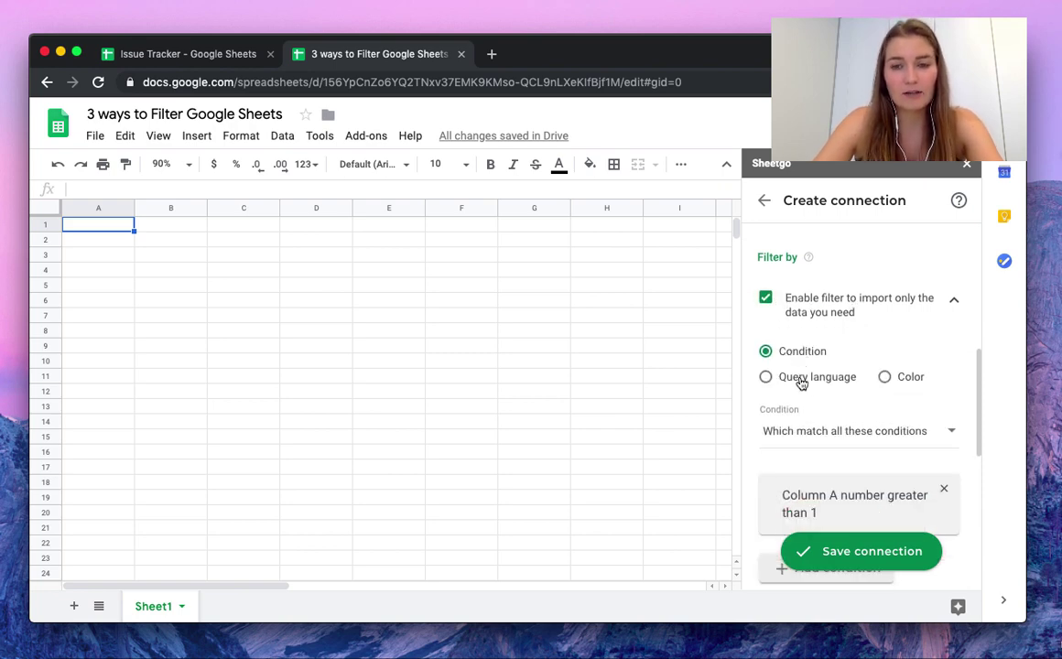
scroll(859, 375, "up", 2)
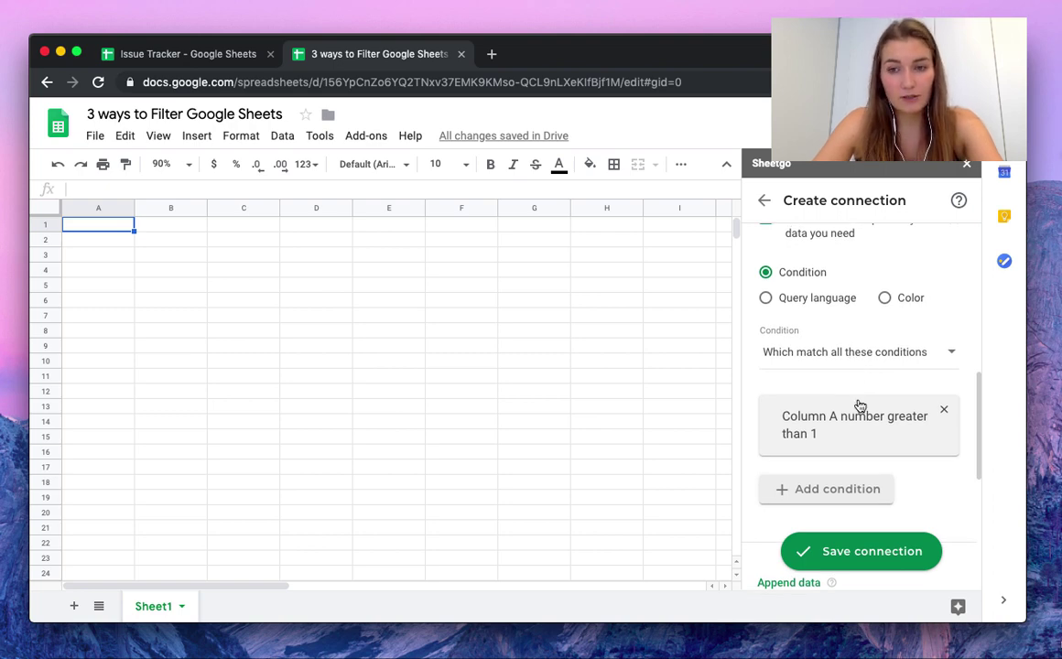
Step: Check the Issue Tracker's Status values, such as cell I7, then return to the filtering spreadsheet
left_click(188, 53)
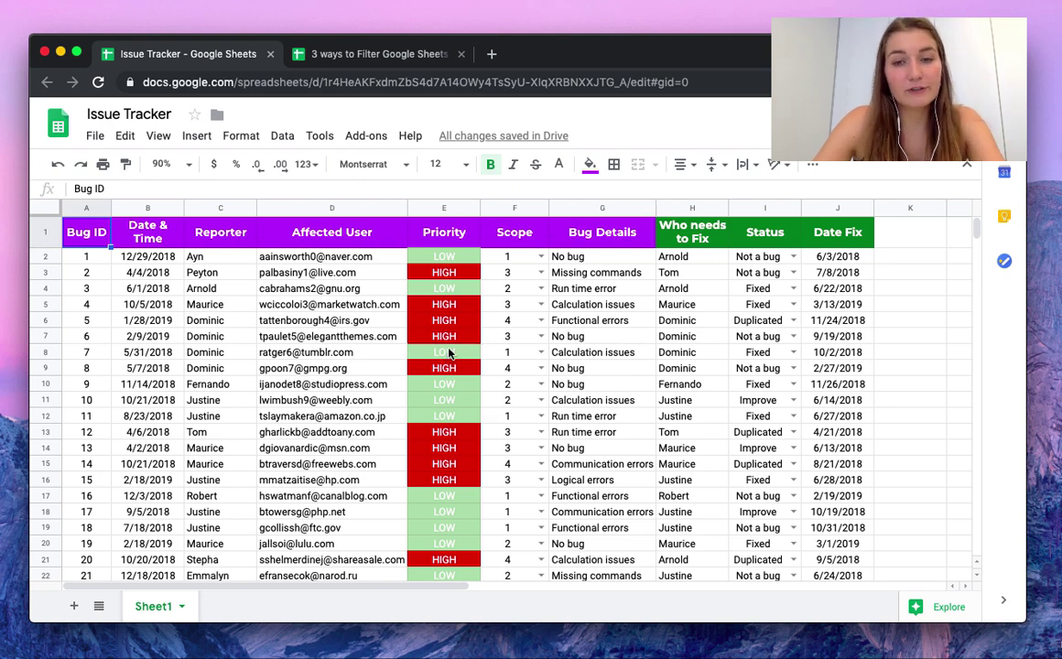
left_click(755, 339)
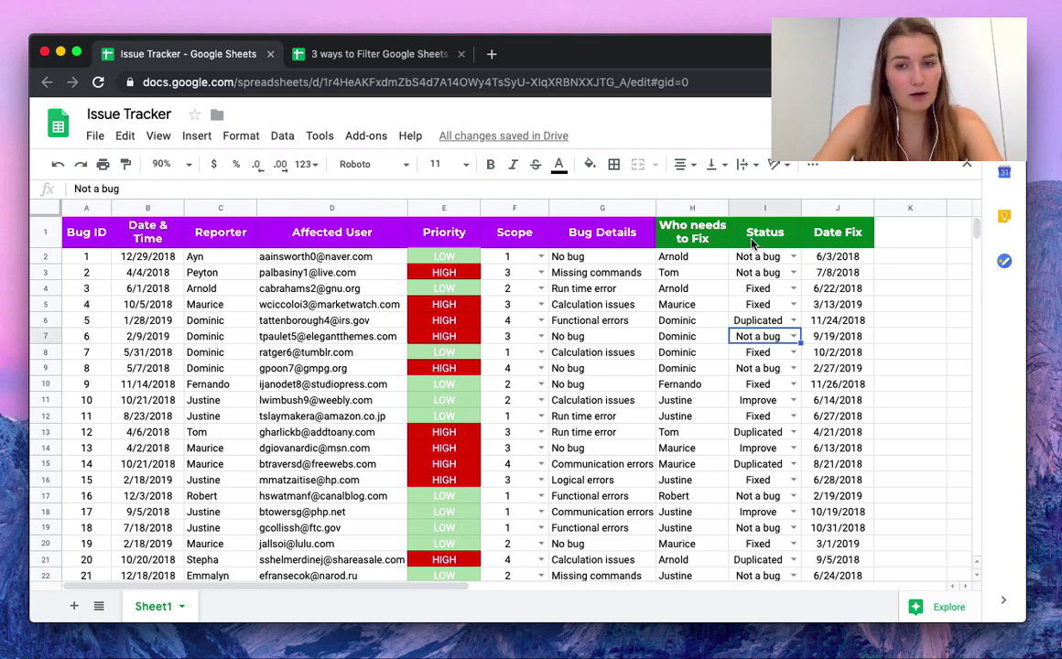
left_click(379, 53)
left_click(188, 55)
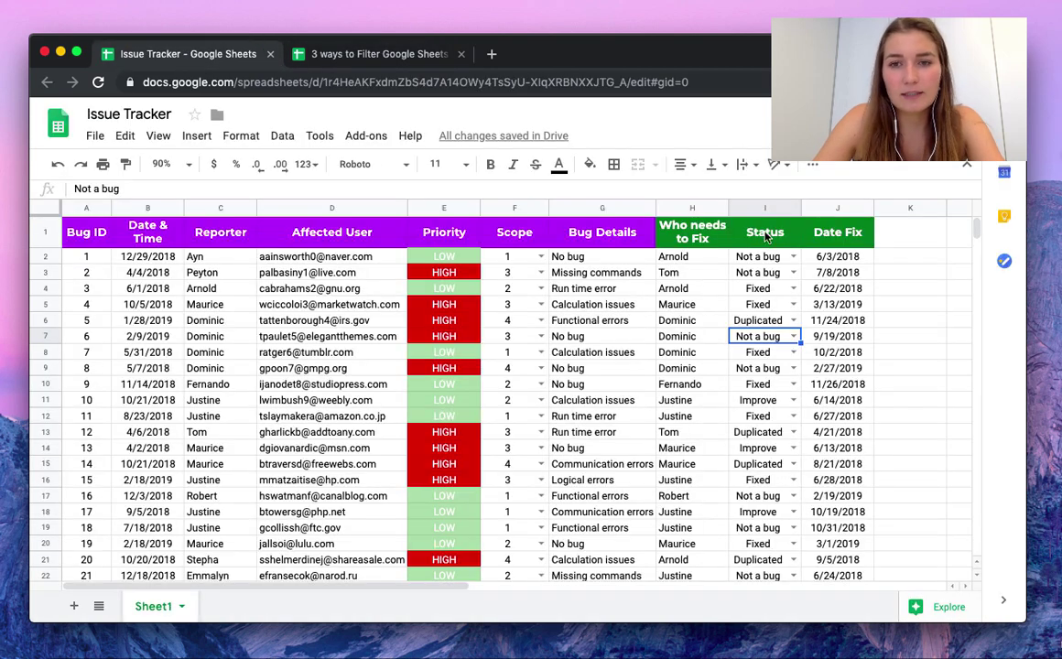
left_click(366, 54)
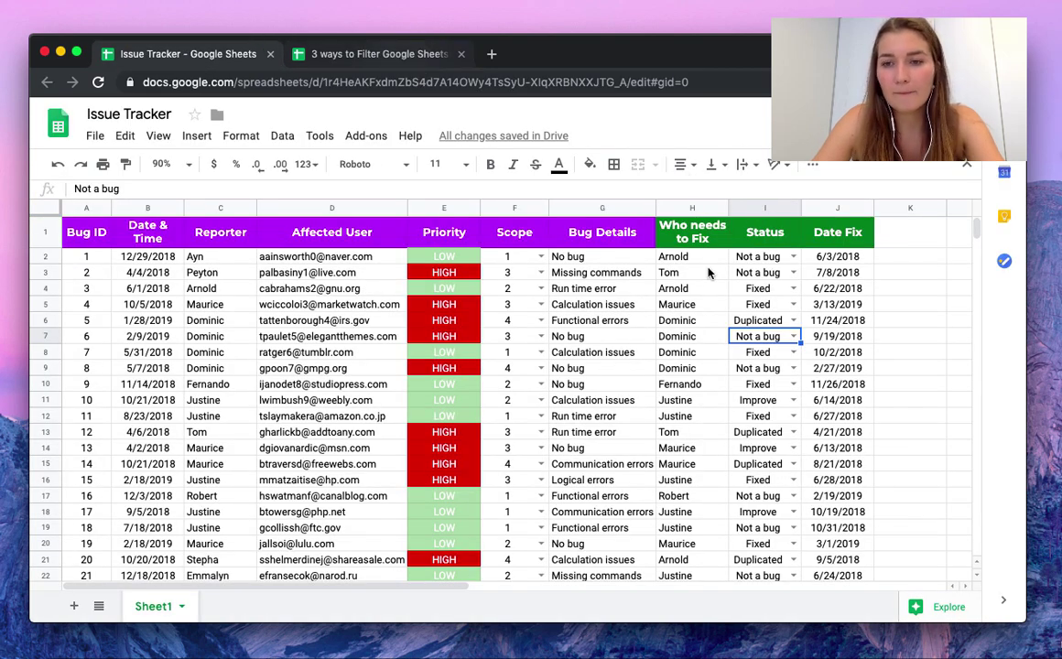
Step: Set the filter condition to Column I: Status, Text is exactly 'No bug'
left_click(867, 427)
scroll(862, 429, "down", 1)
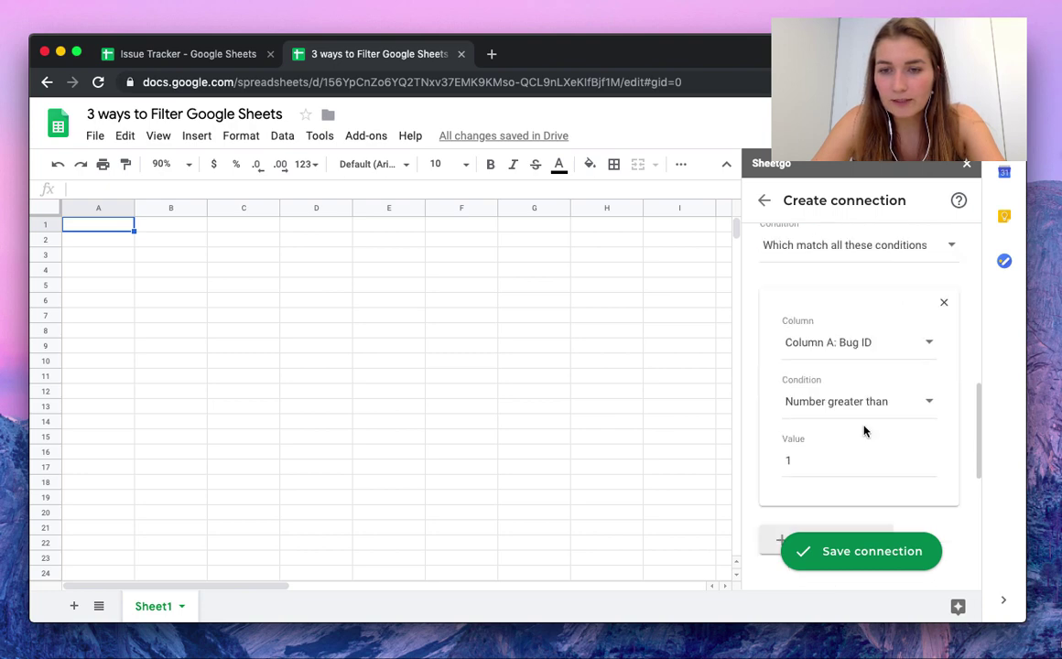
left_click(837, 349)
scroll(837, 424, "down", 3)
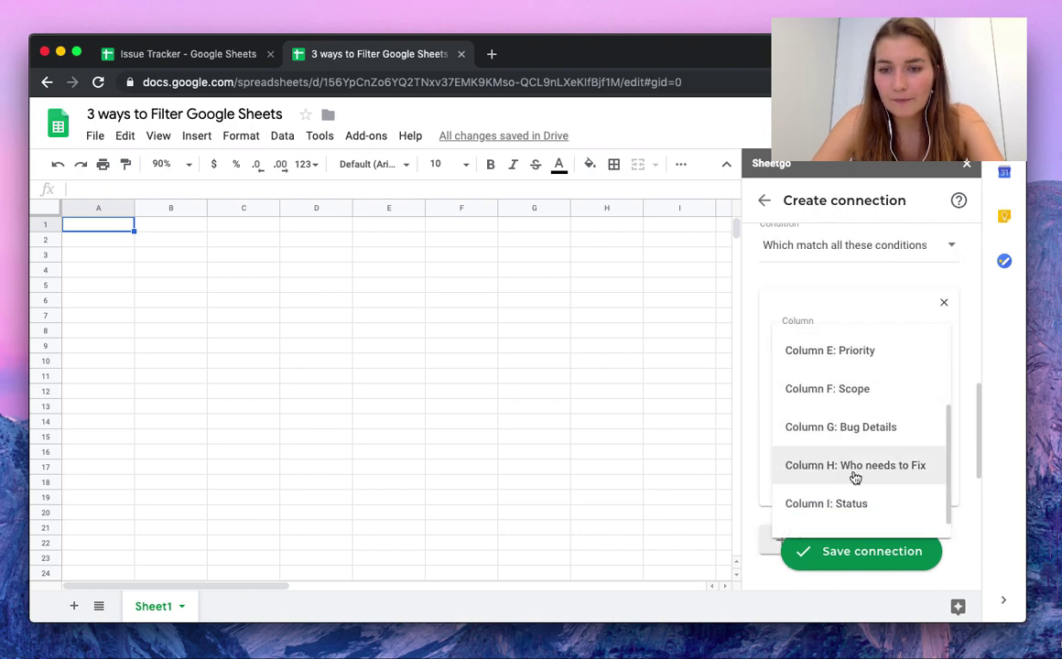
left_click(846, 503)
left_click(848, 415)
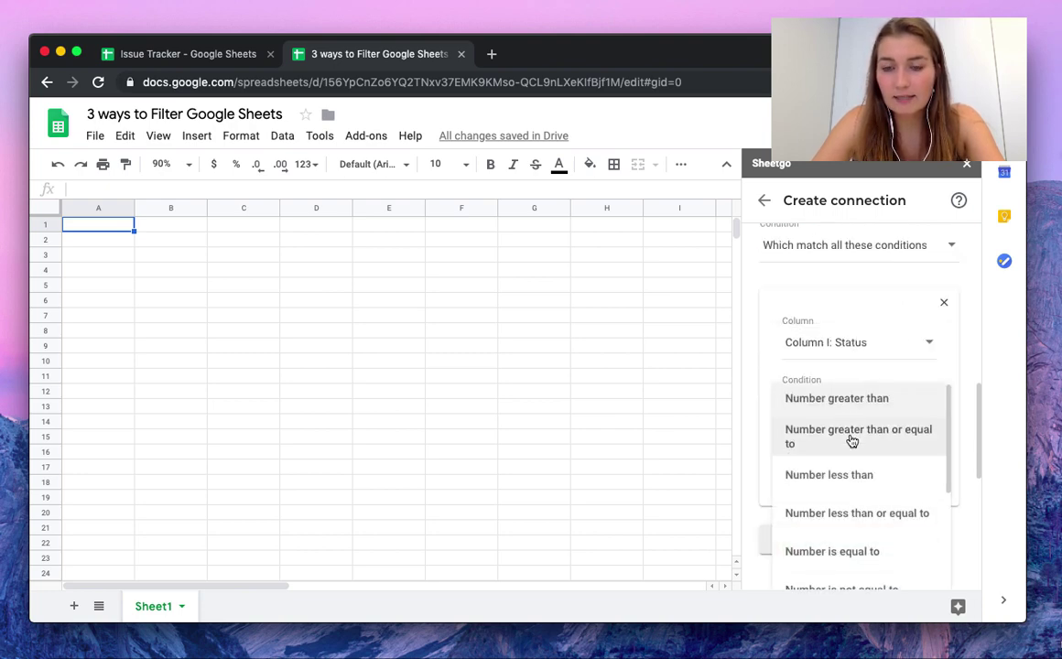
scroll(879, 476, "down", 5)
left_click(858, 430)
left_click(822, 321)
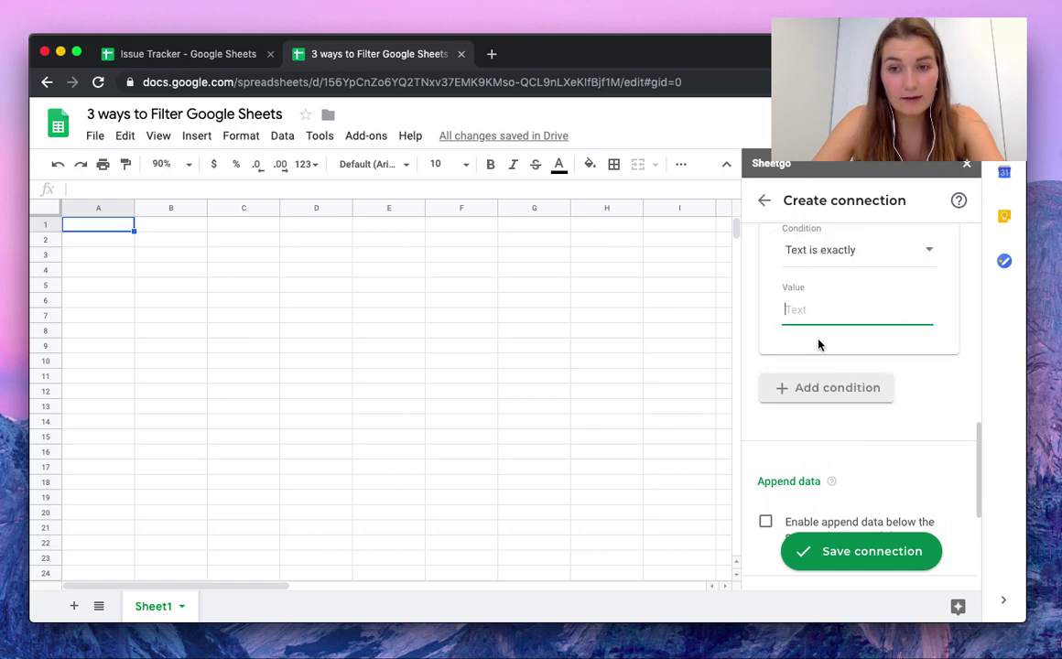
type("No bug")
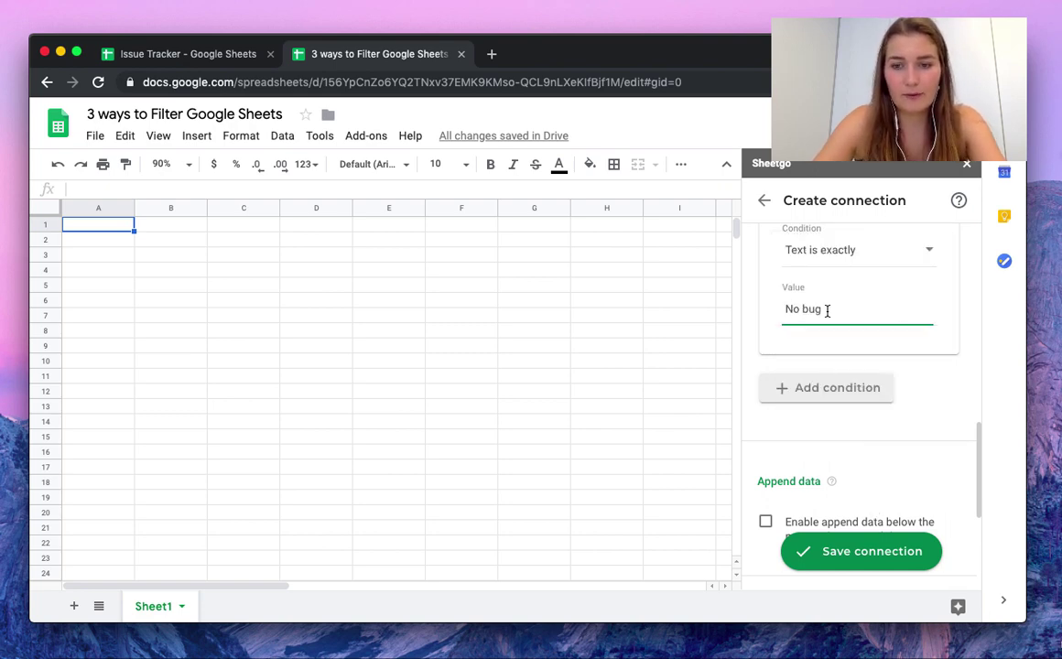
scroll(839, 379, "down", 5)
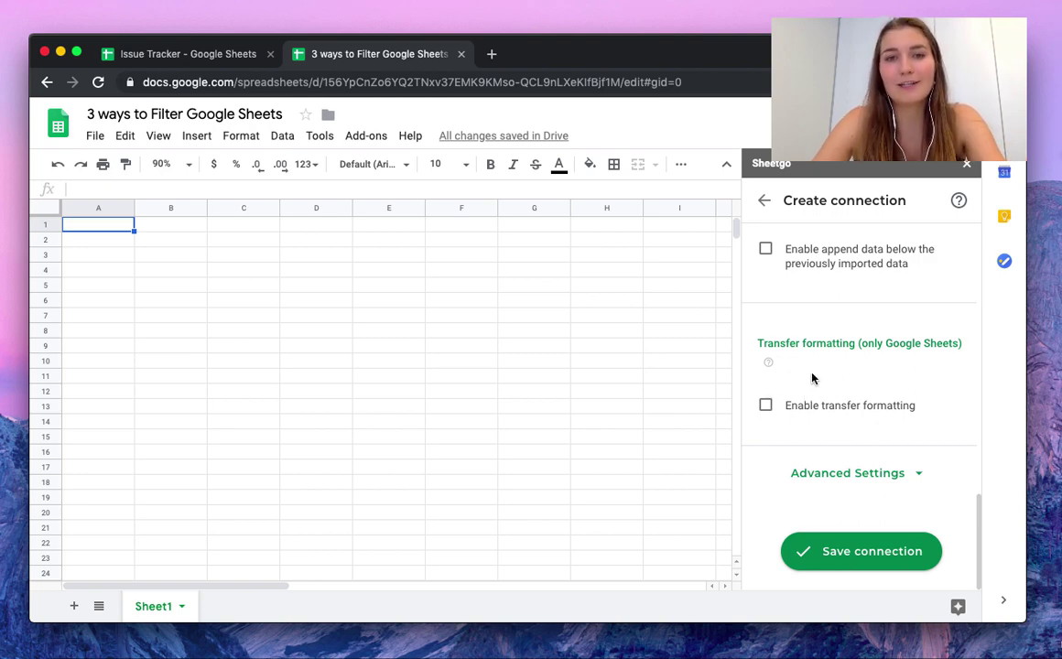
Step: Enable transfer formatting, dismiss its warning, and save the Filter by Condition connection
left_click(765, 405)
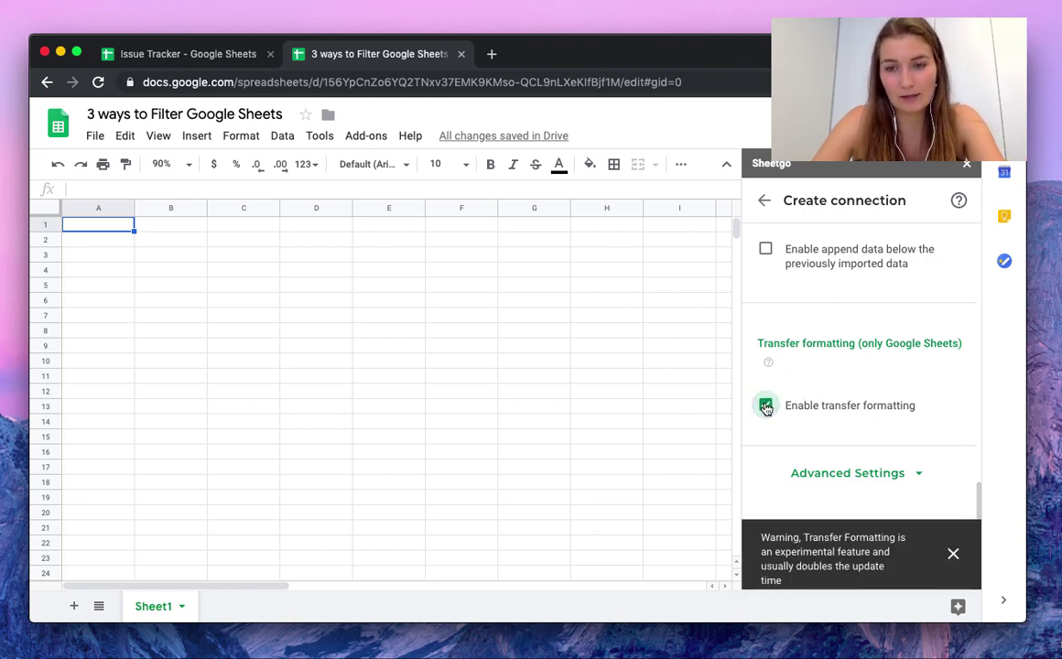
left_click(953, 555)
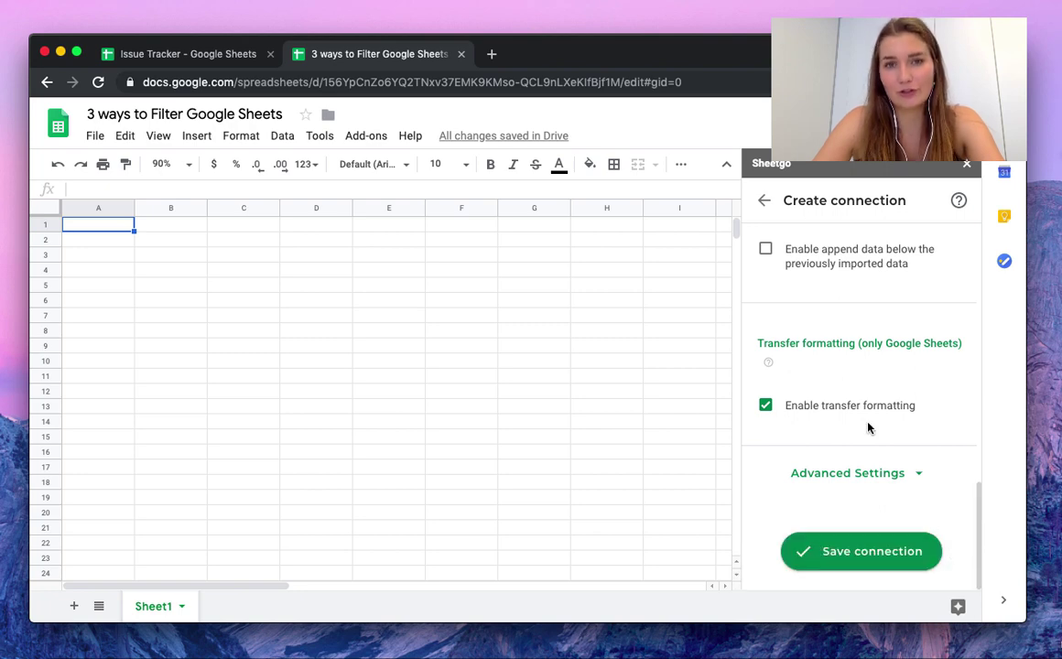
left_click(879, 552)
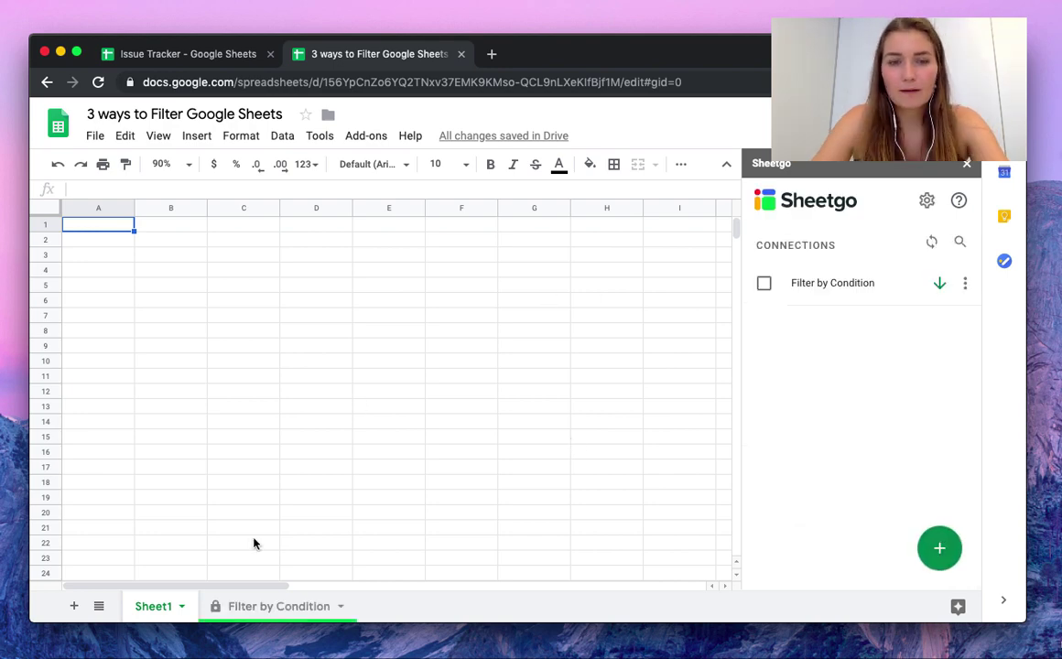
Step: Open the Filter by Condition tab and scroll across the imported 'Not a bug' rows
left_click(282, 608)
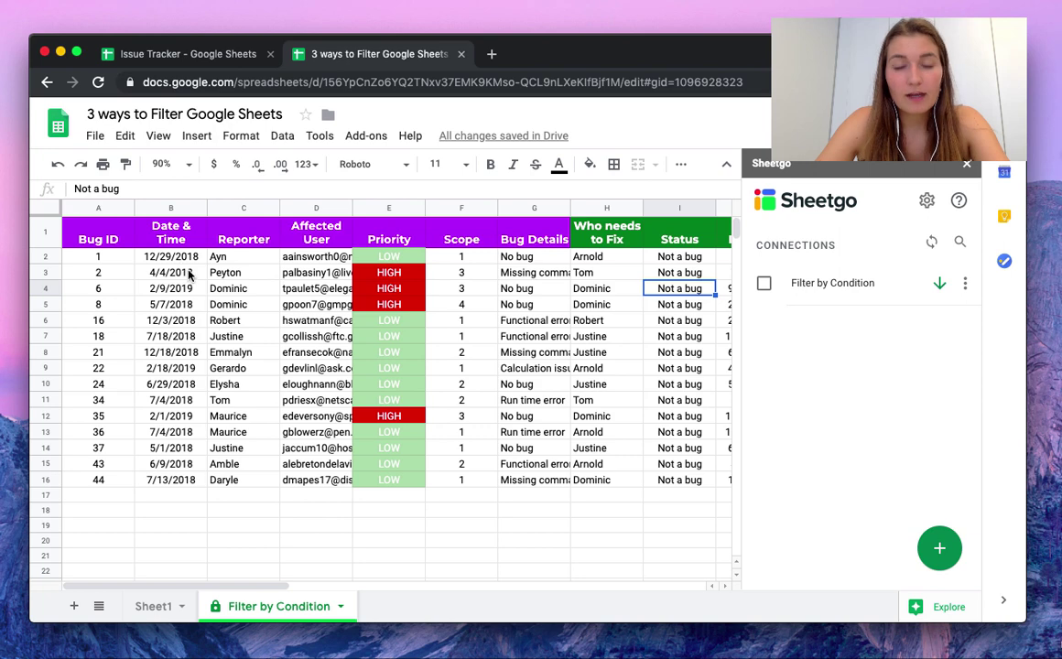
left_click_drag(213, 587, 141, 595)
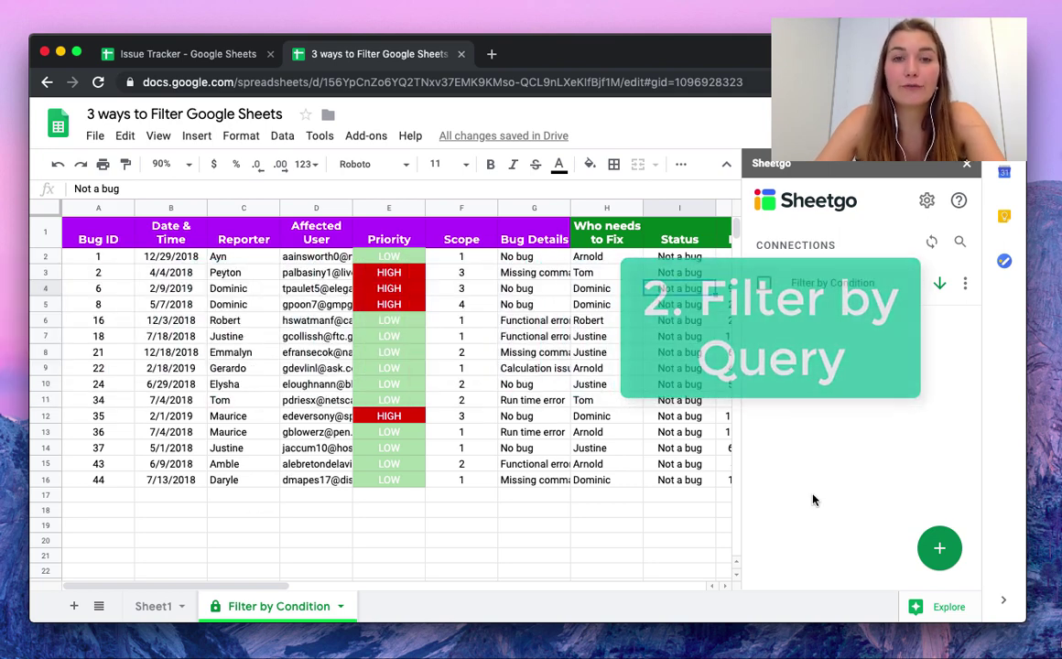
Step: Start a second connection using the Issue Tracker spreadsheet as its source
left_click(952, 550)
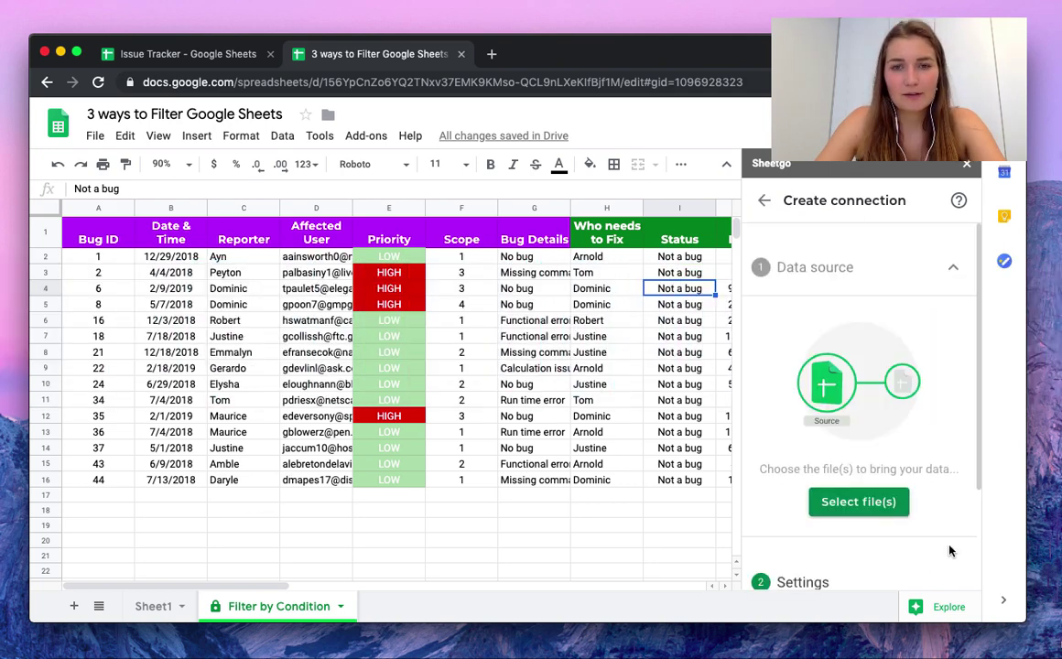
left_click(878, 503)
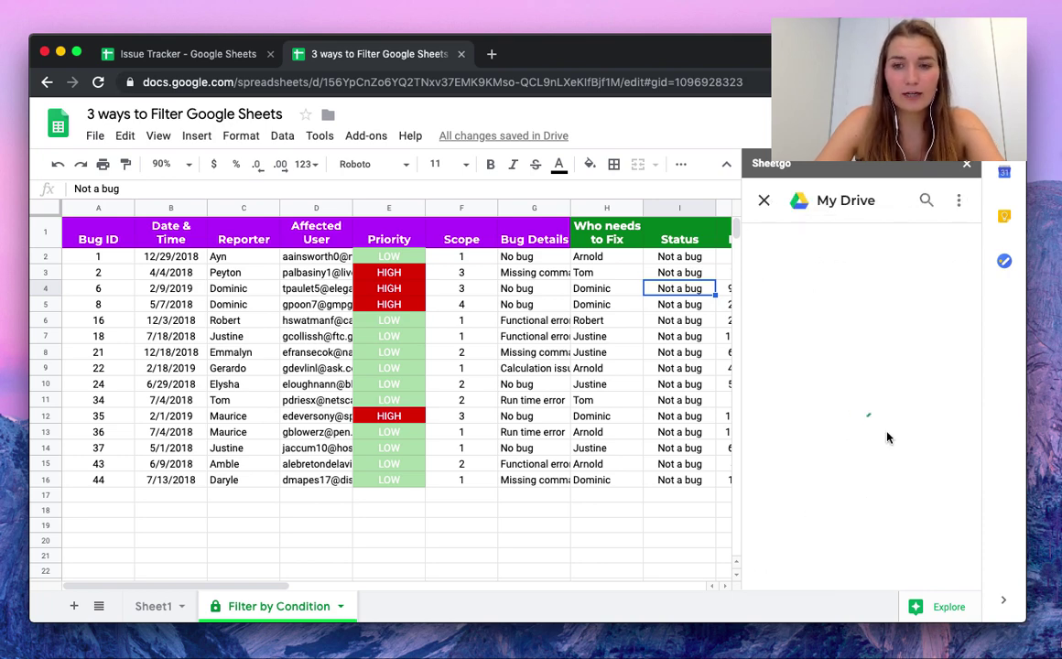
left_click(926, 199)
type("iss")
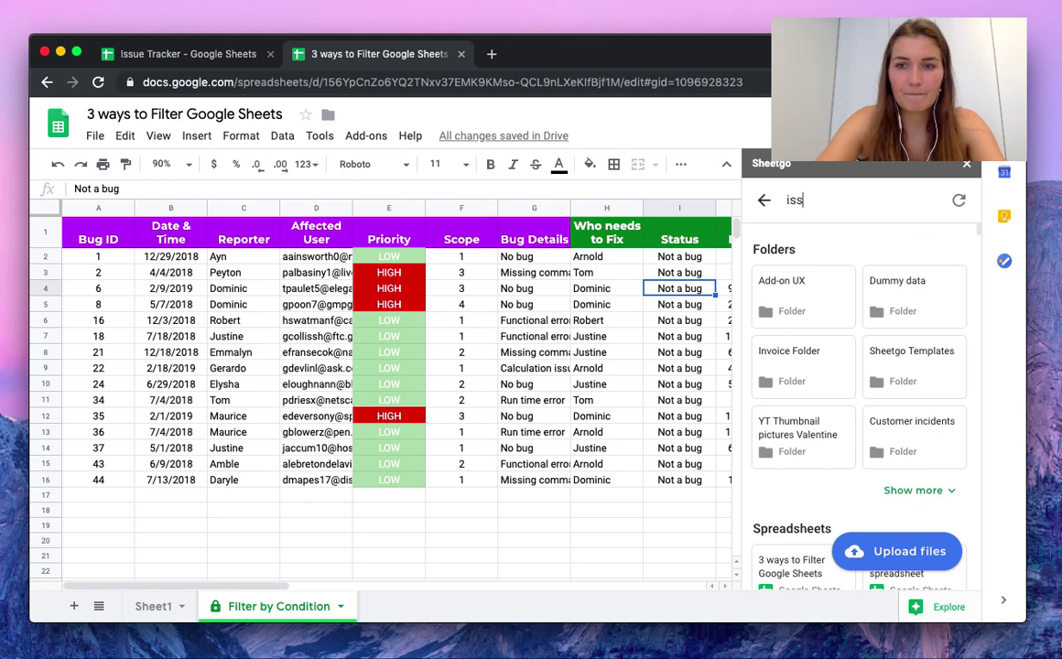
type("ue tracker")
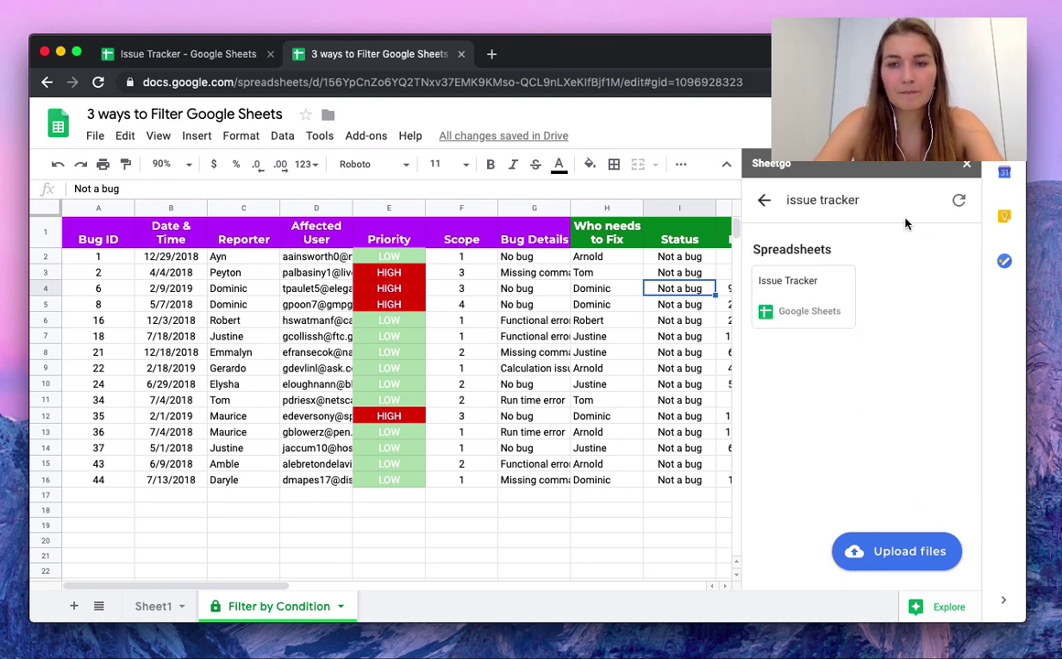
left_click(829, 294)
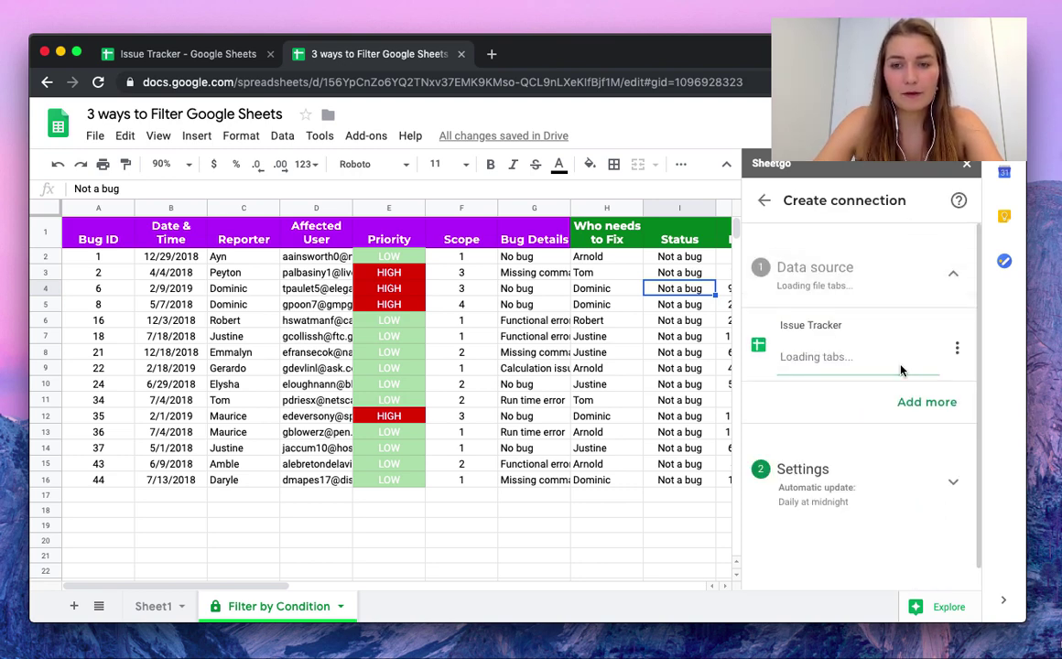
Step: Rename the second connection from its default name to 'Filter by Query'
left_click(877, 470)
double_click(823, 483)
key("BackSpace")
type("Fil")
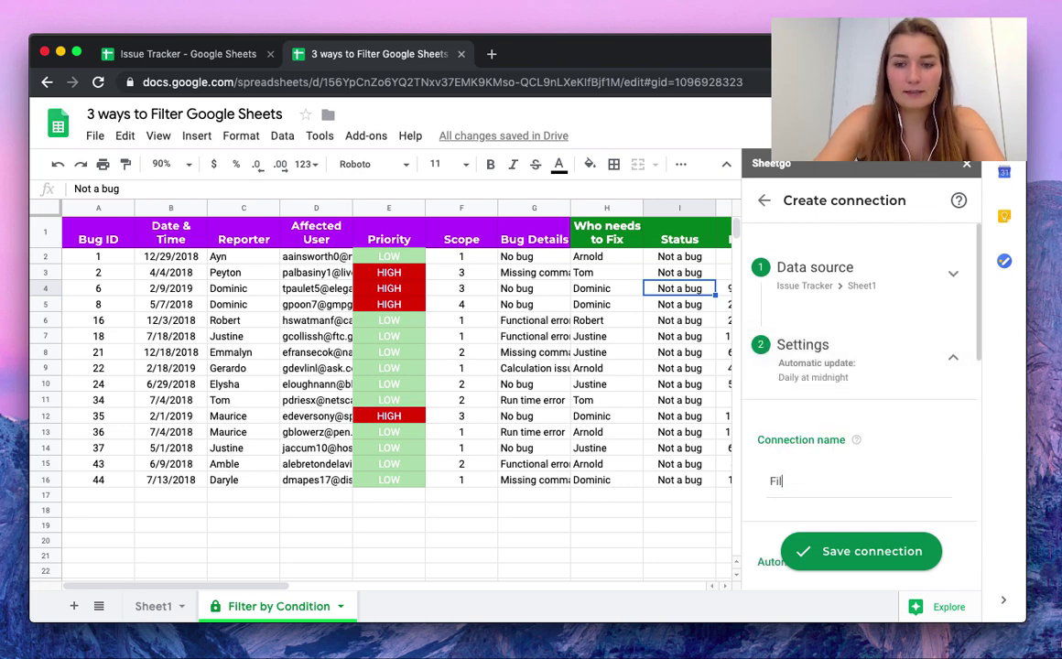
type("ter by Query")
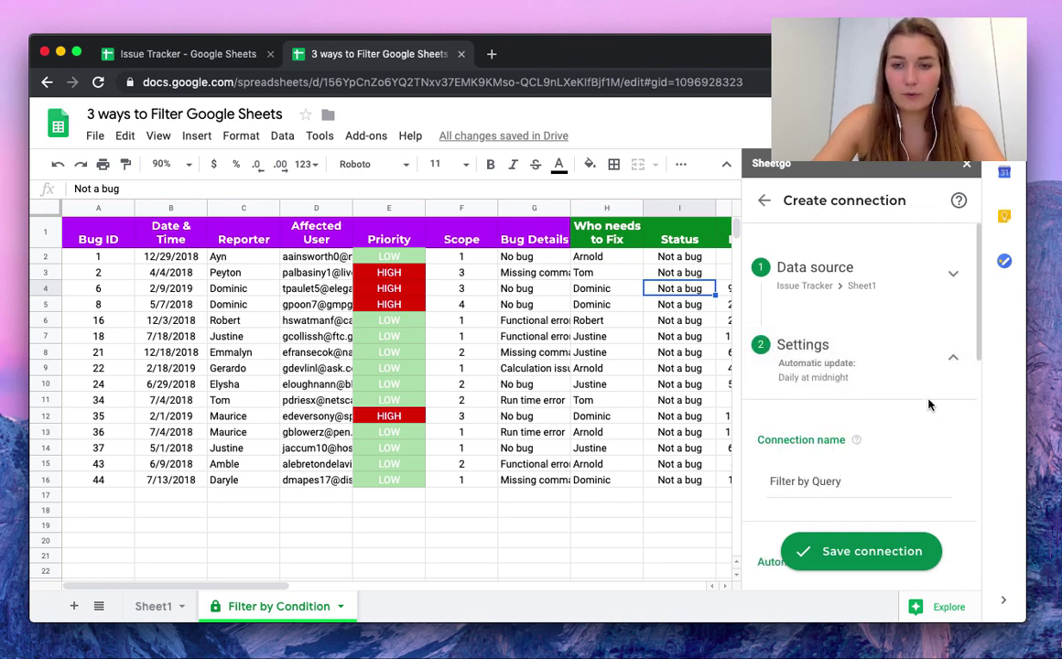
scroll(927, 403, "down", 3)
scroll(906, 403, "down", 3)
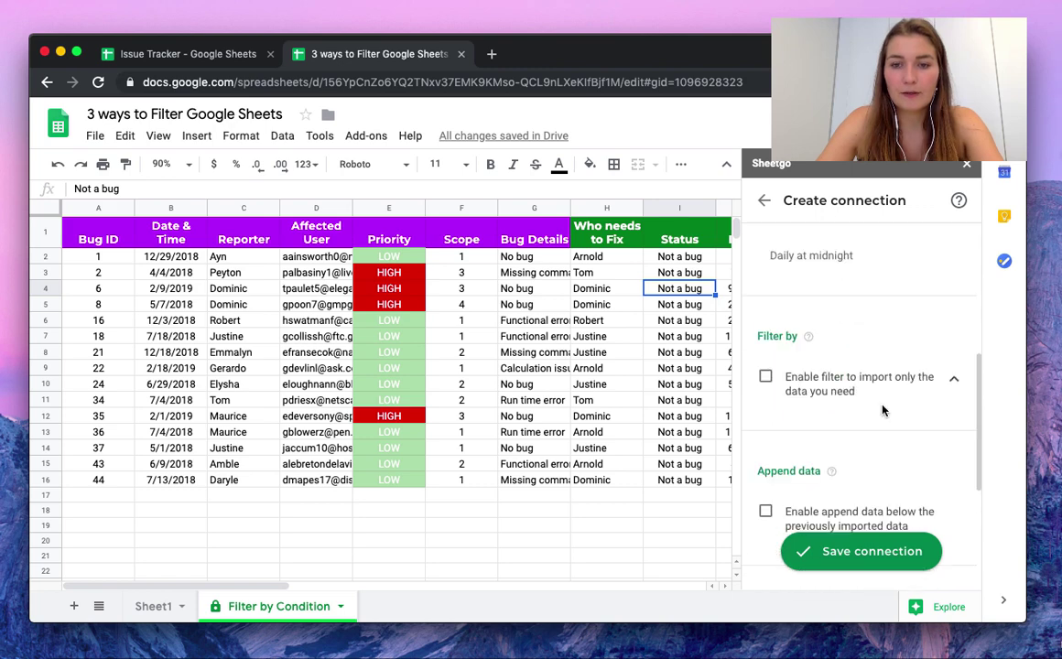
Step: Enable the filter in Query language mode with the query SELECT * WHERE F > 2
left_click(766, 378)
scroll(765, 371, "down", 2)
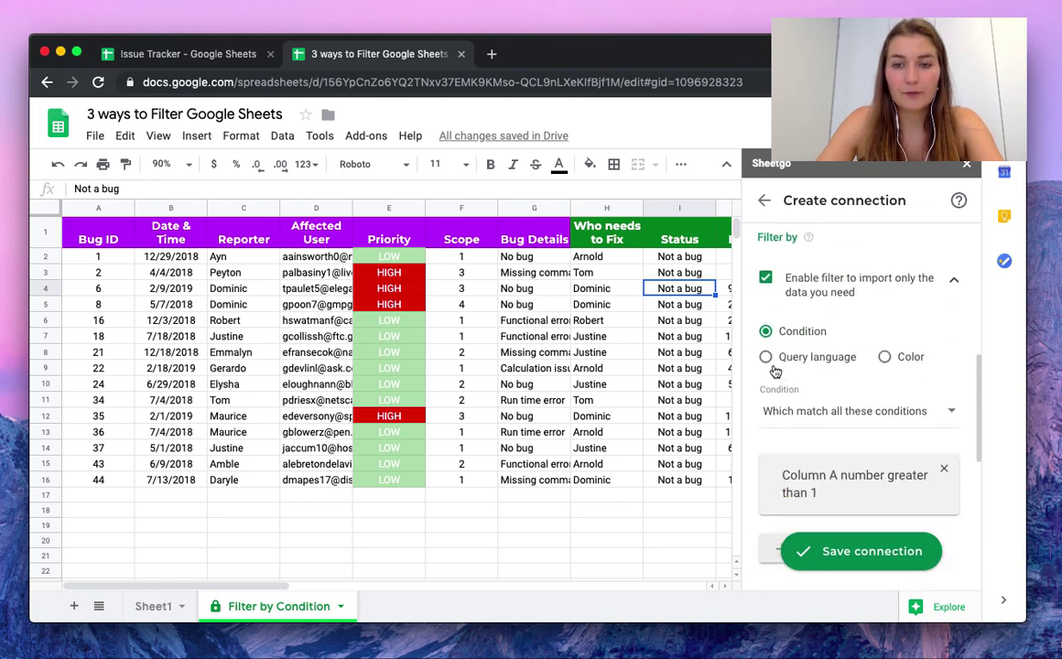
left_click(765, 357)
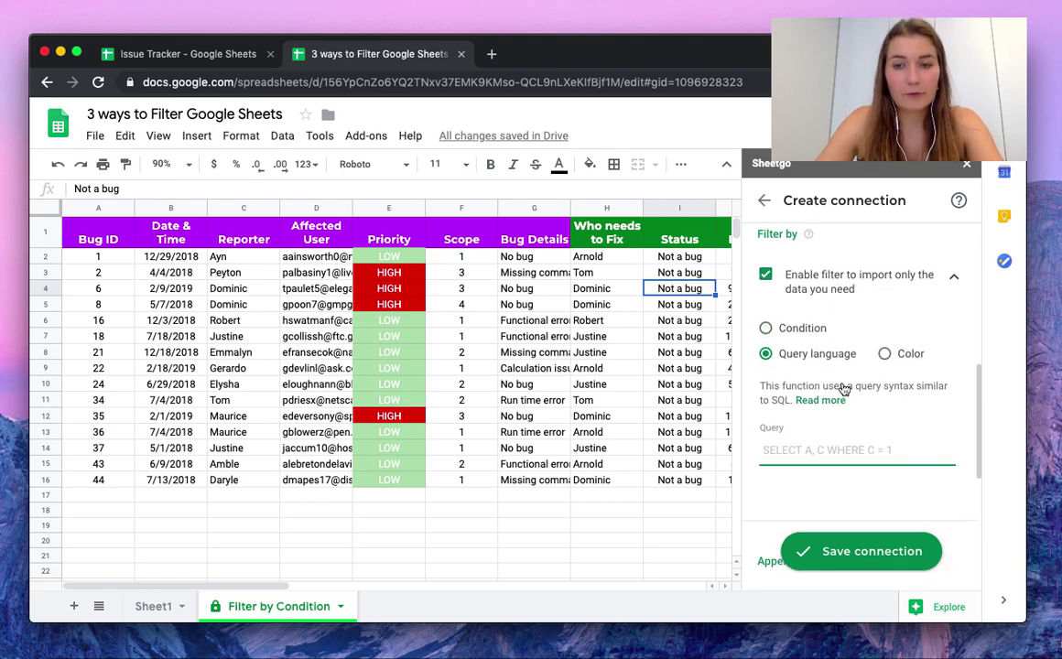
scroll(866, 408, "down", 1)
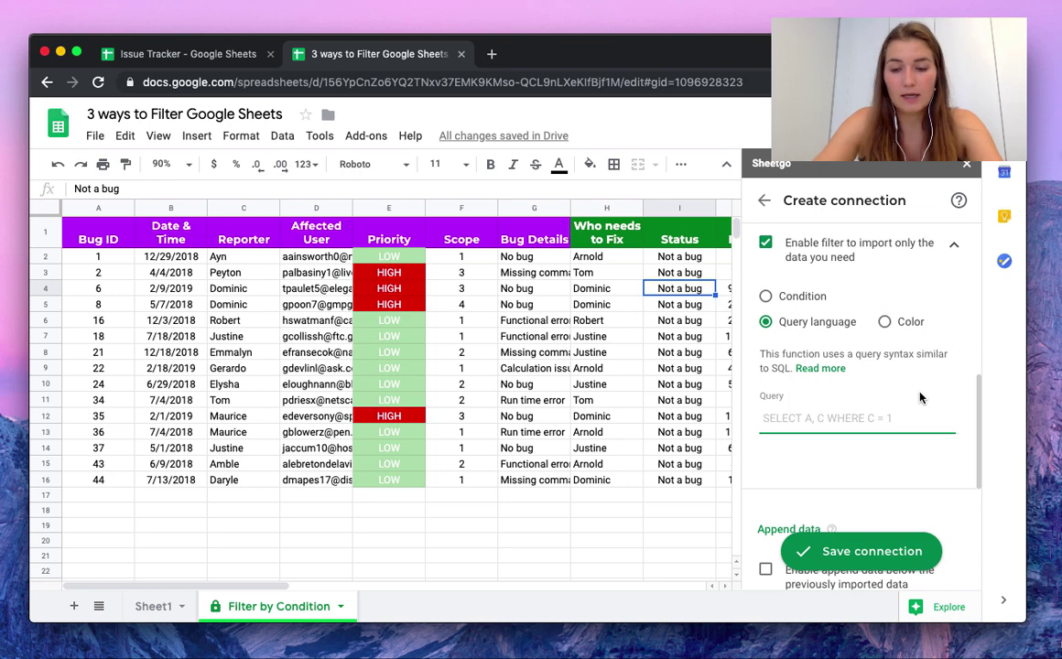
type("SELECT *")
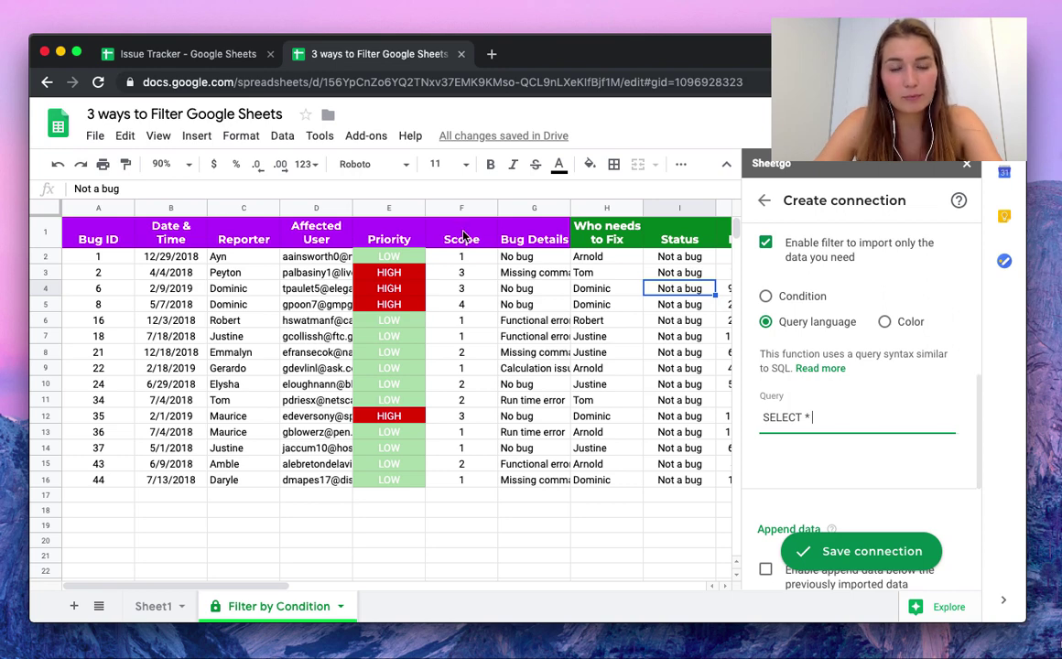
type("WHERE F > 2")
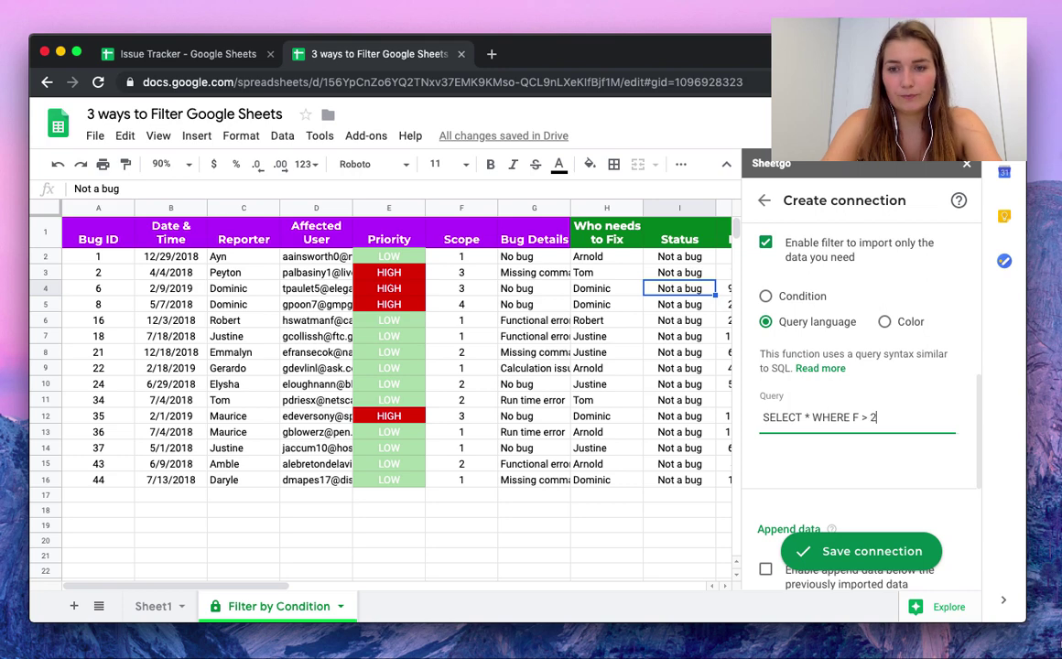
scroll(799, 381, "down", 5)
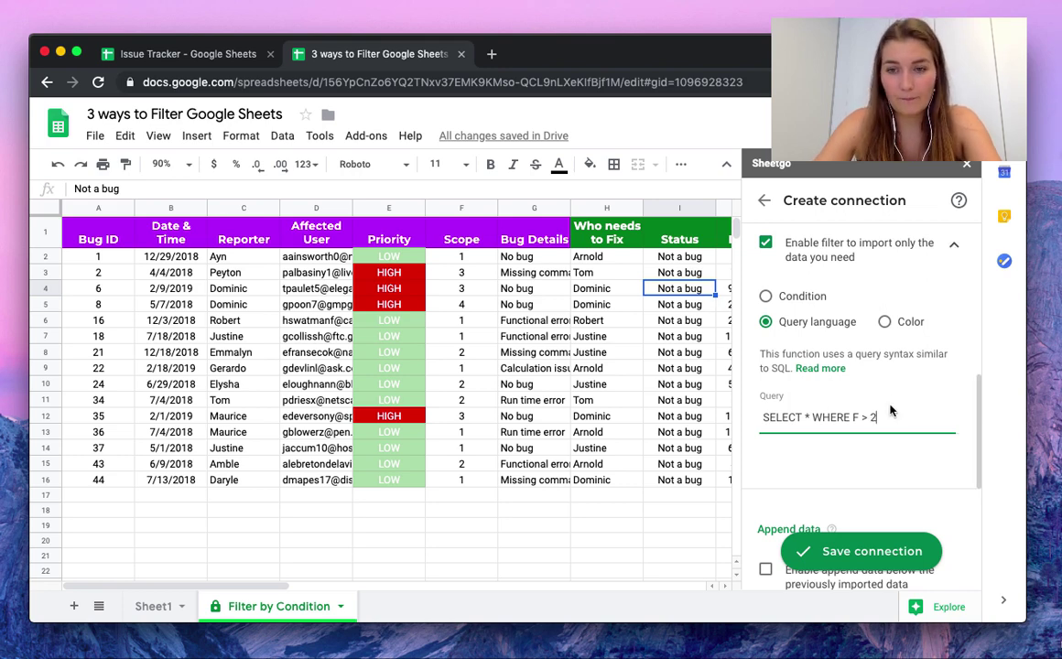
Step: Enable transfer formatting, save the connection, and view the HIGH-priority rows in Filter by Query
left_click(764, 407)
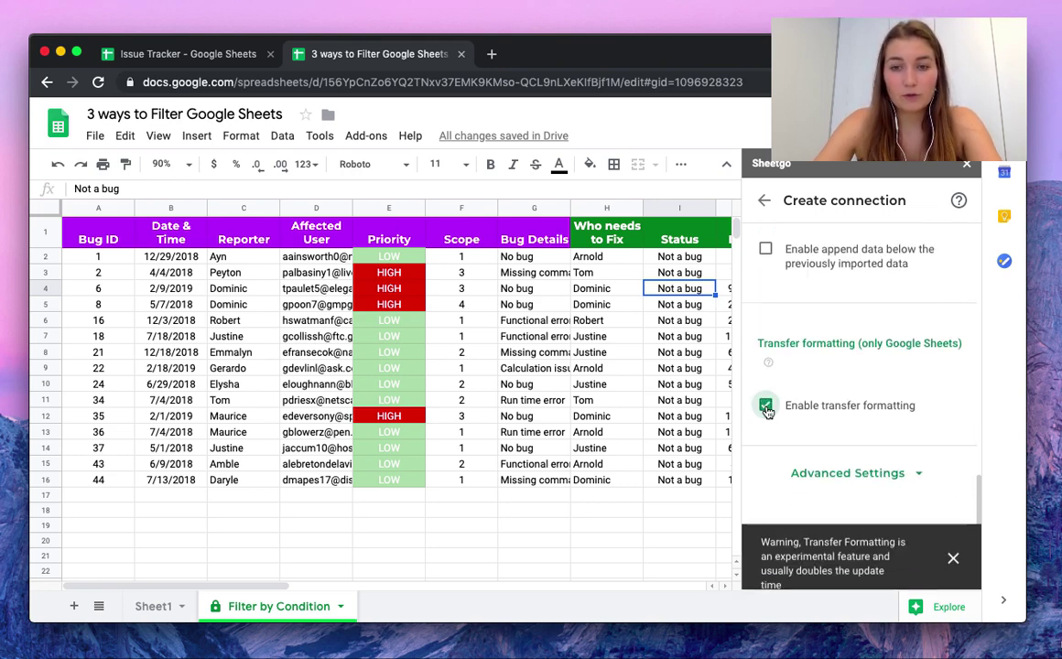
left_click(953, 554)
left_click(898, 548)
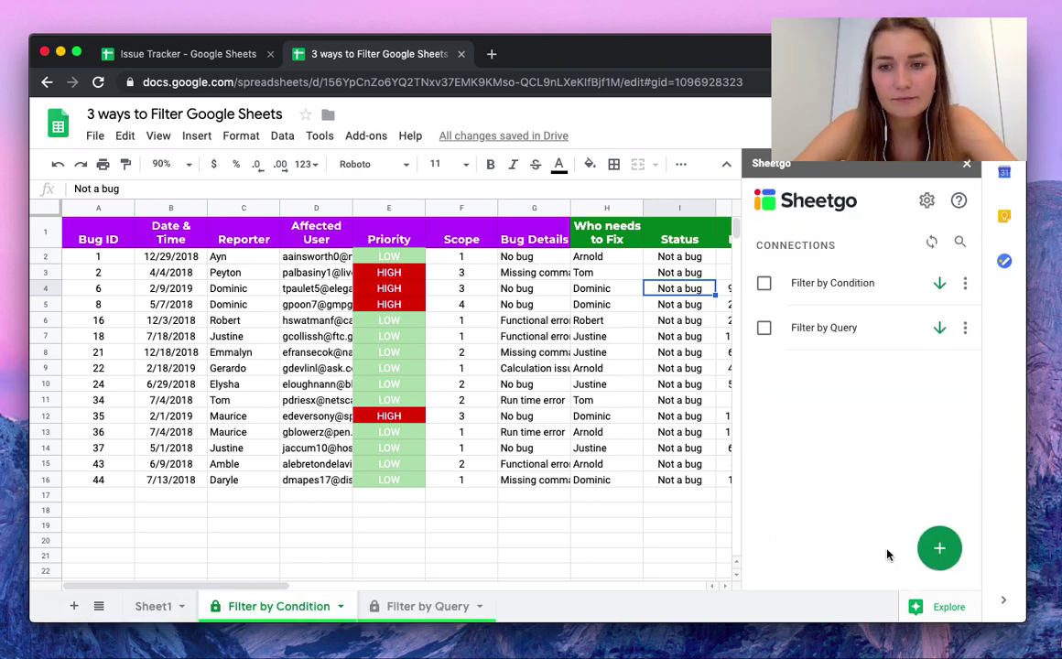
left_click(435, 606)
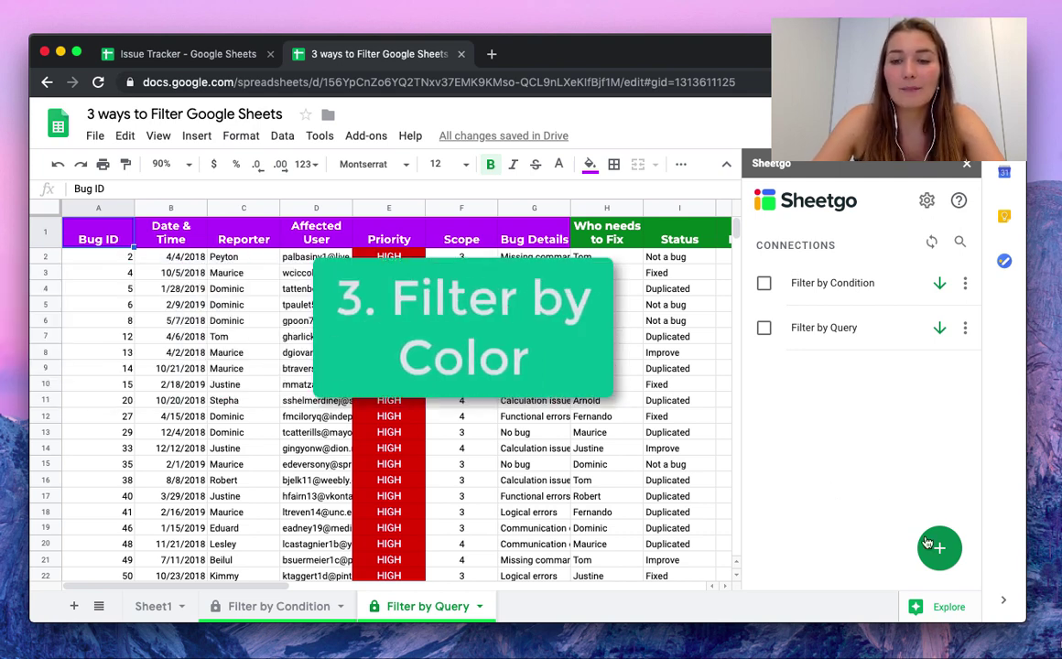
mouse_move(938, 550)
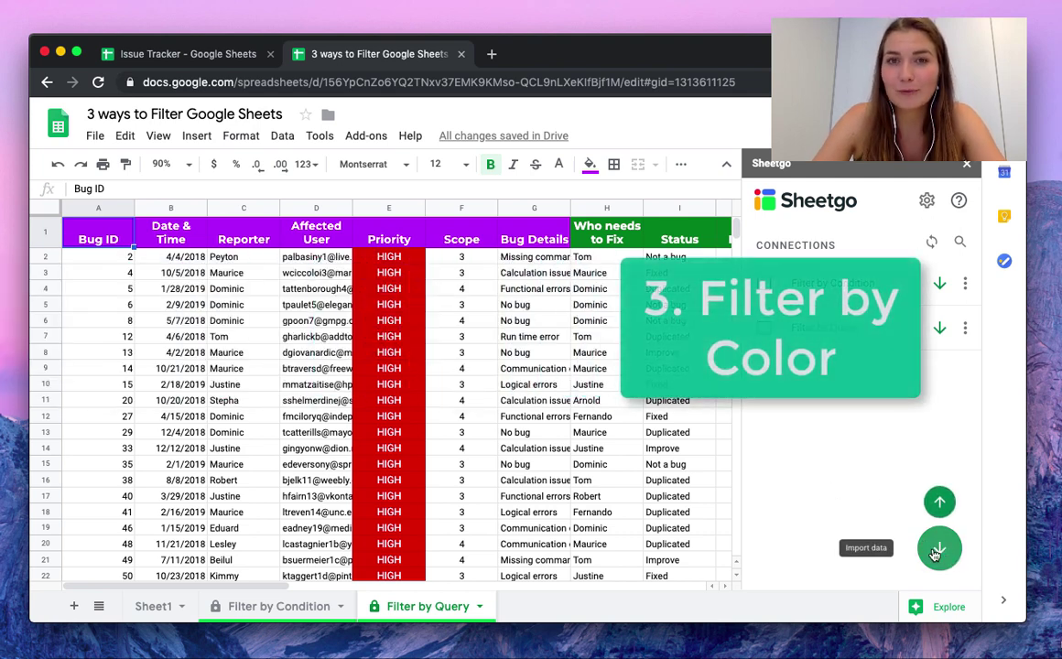
Step: Start a new Sheetgo connection using the Issue Tracker spreadsheet as its source
left_click(935, 551)
left_click(859, 502)
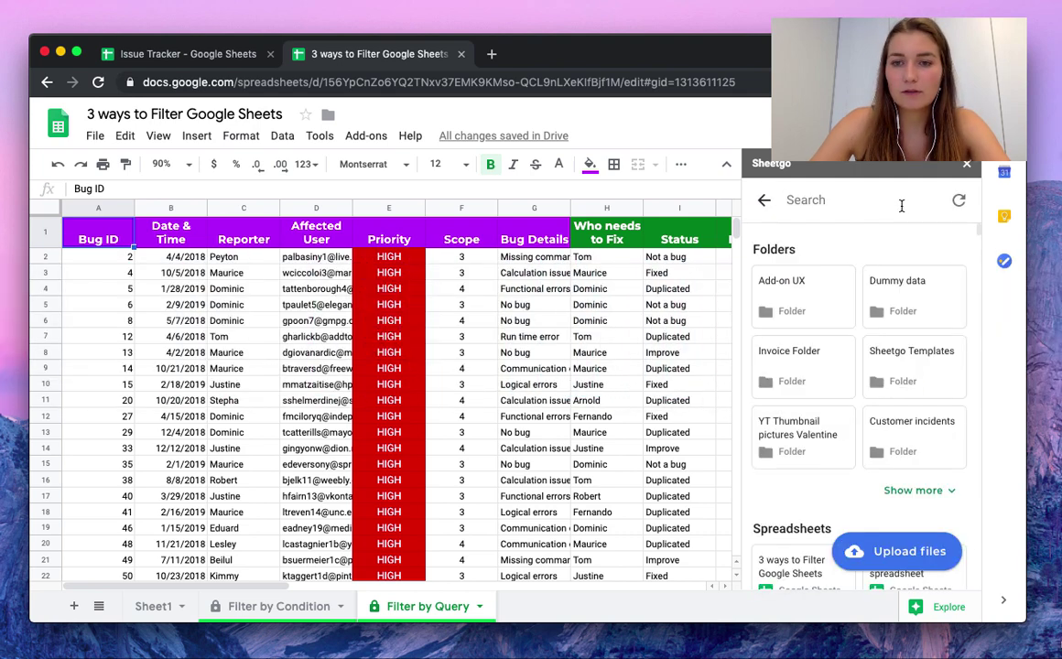
left_click(901, 203)
type("issue tracker")
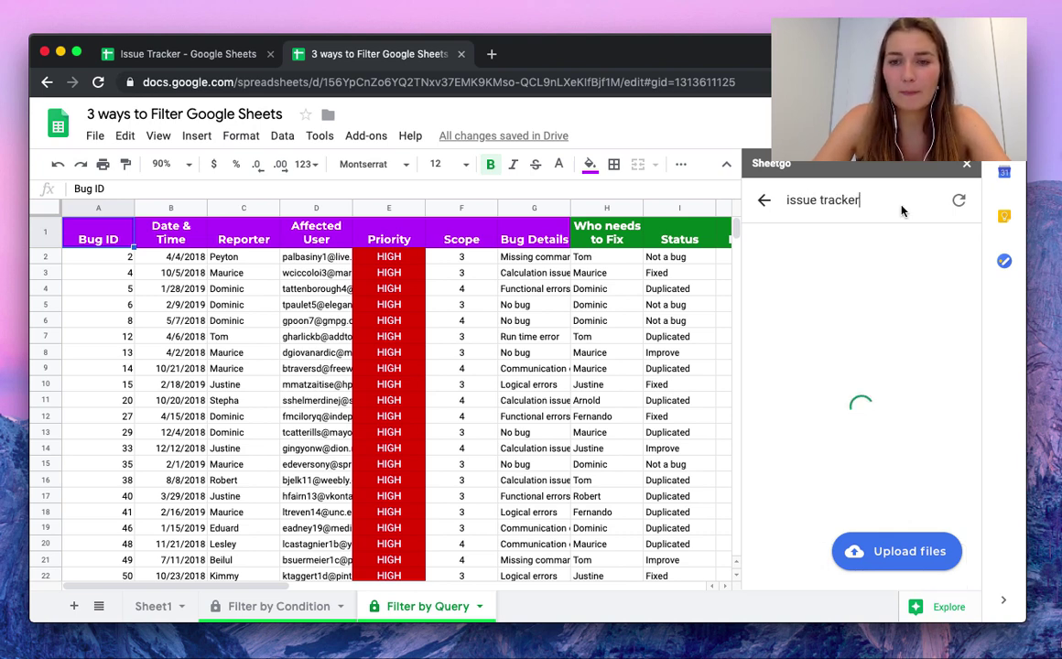
left_click(814, 299)
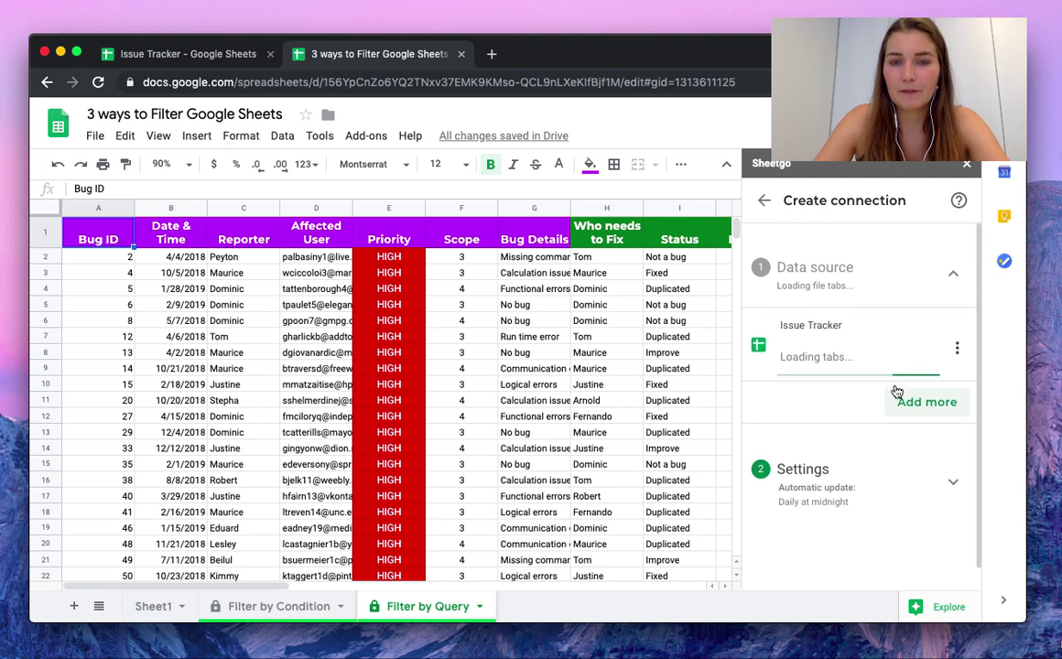
Step: Replace the default connection name, beginning to type 'Fil' for Filter by Color
left_click(861, 462)
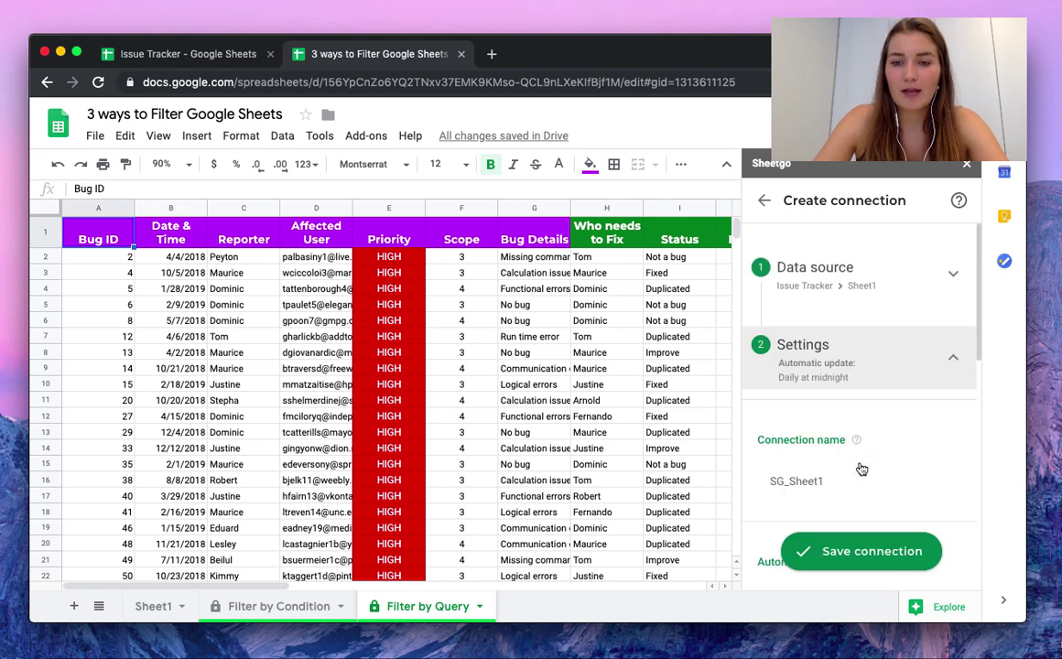
left_click(837, 478)
type("Filter by Color")
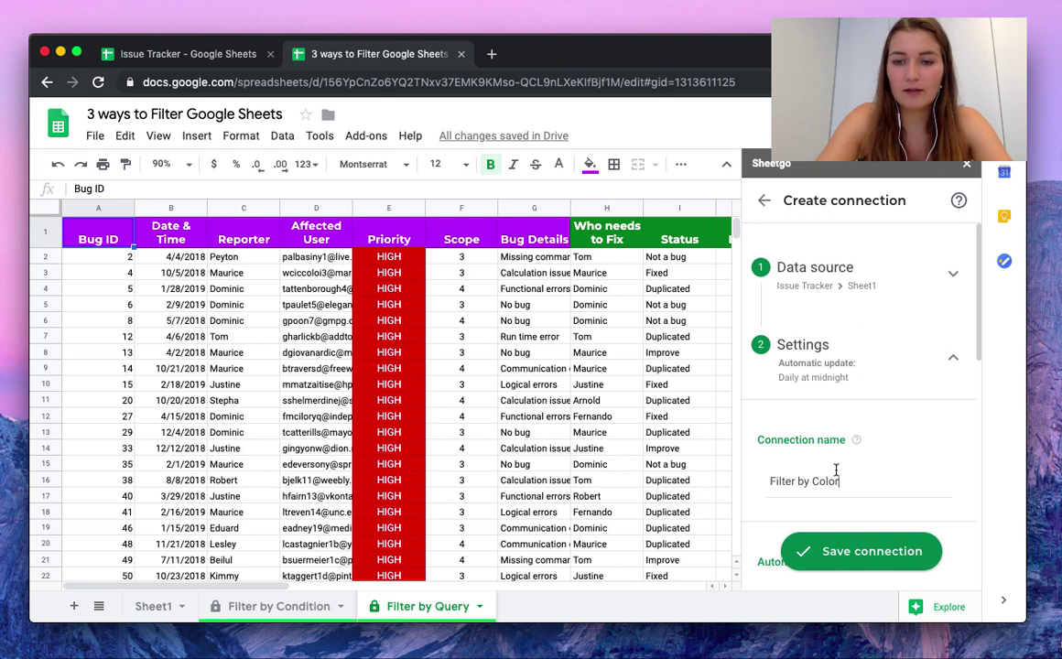
scroll(757, 419, "down", 5)
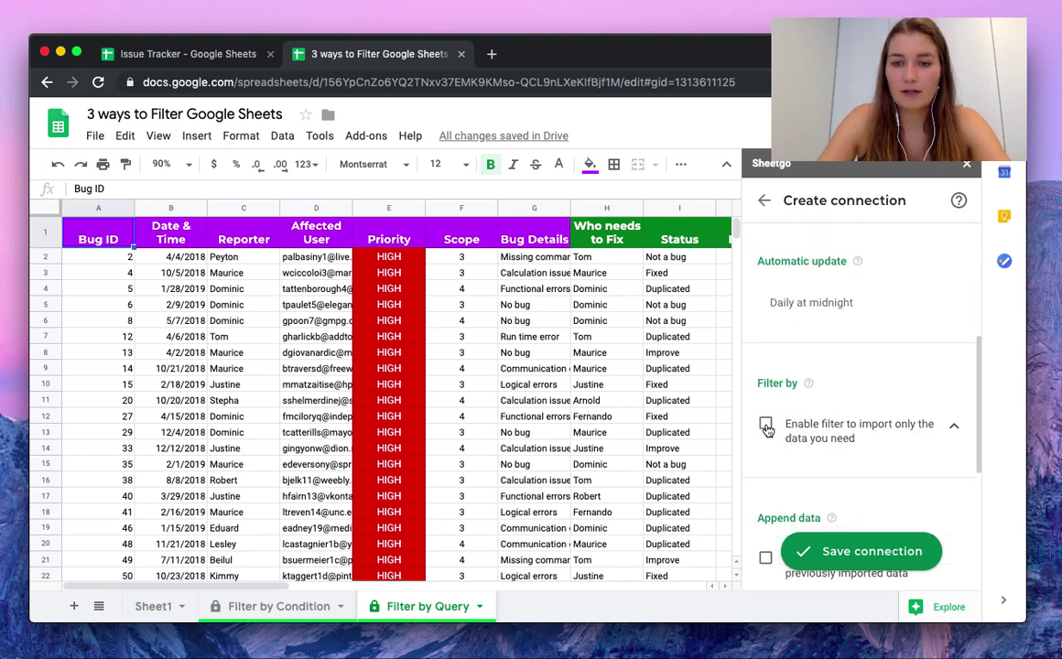
Step: Enable filtering by cell color, checking the colors used in Issue Tracker
left_click(785, 439)
scroll(849, 415, "down", 2)
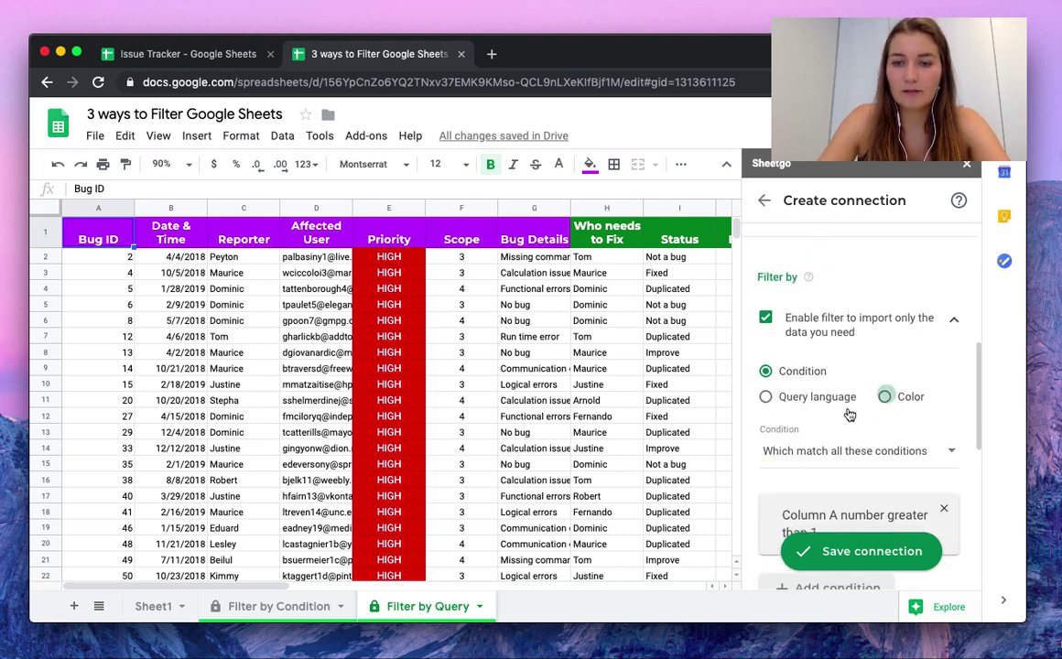
left_click(884, 397)
scroll(885, 397, "down", 3)
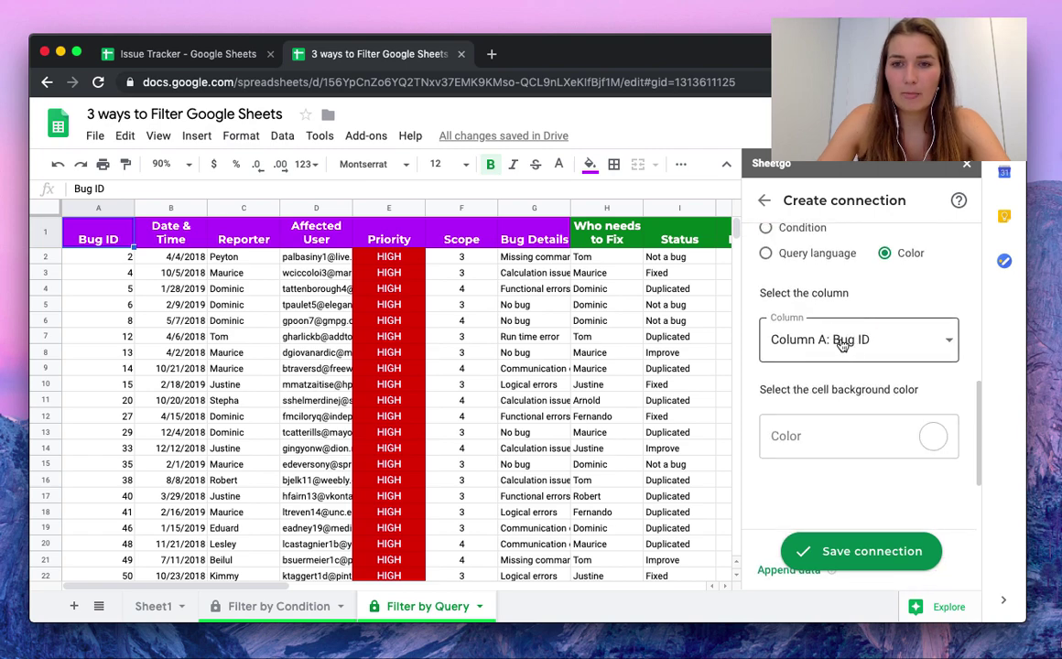
left_click(147, 54)
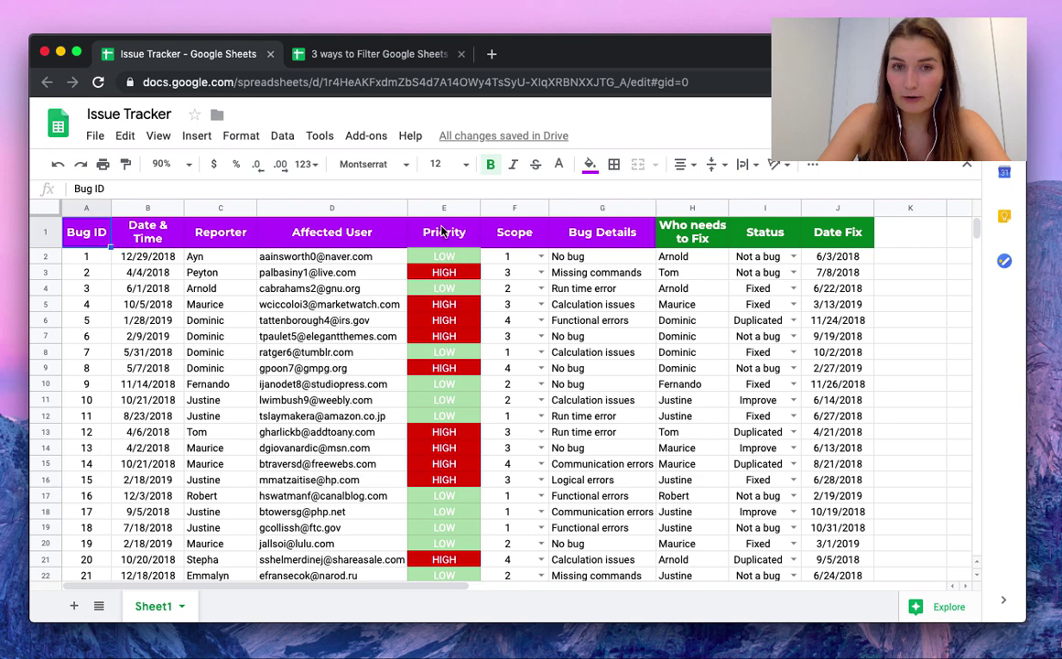
left_click(437, 55)
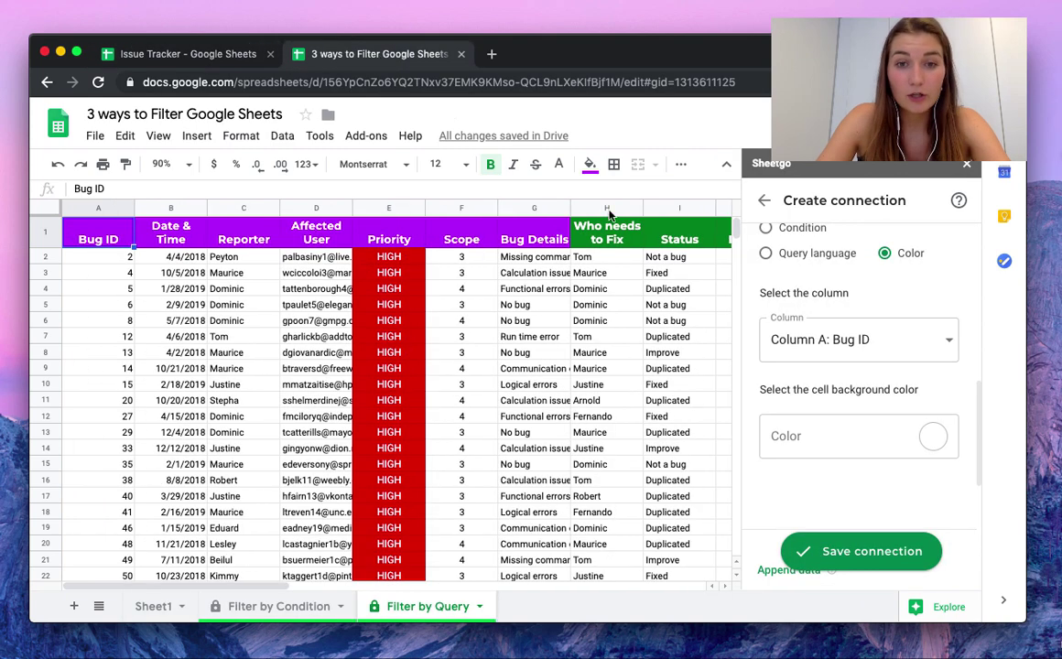
Step: Filter Column E: Priority on light green #b6d7a8 and enable transfer formatting
left_click(842, 340)
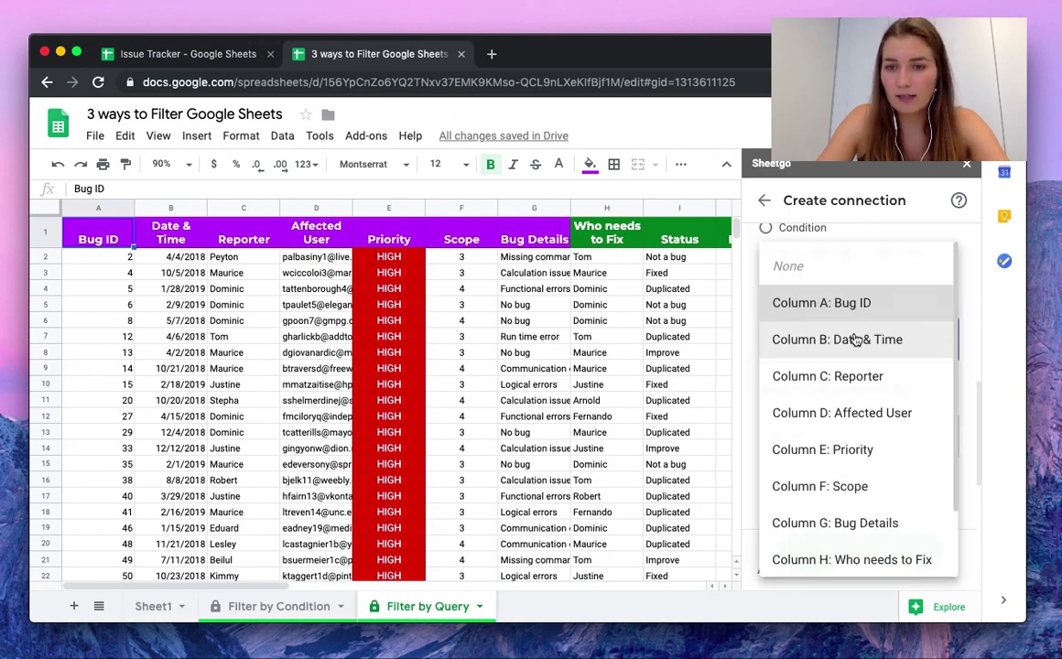
left_click(863, 454)
left_click(922, 437)
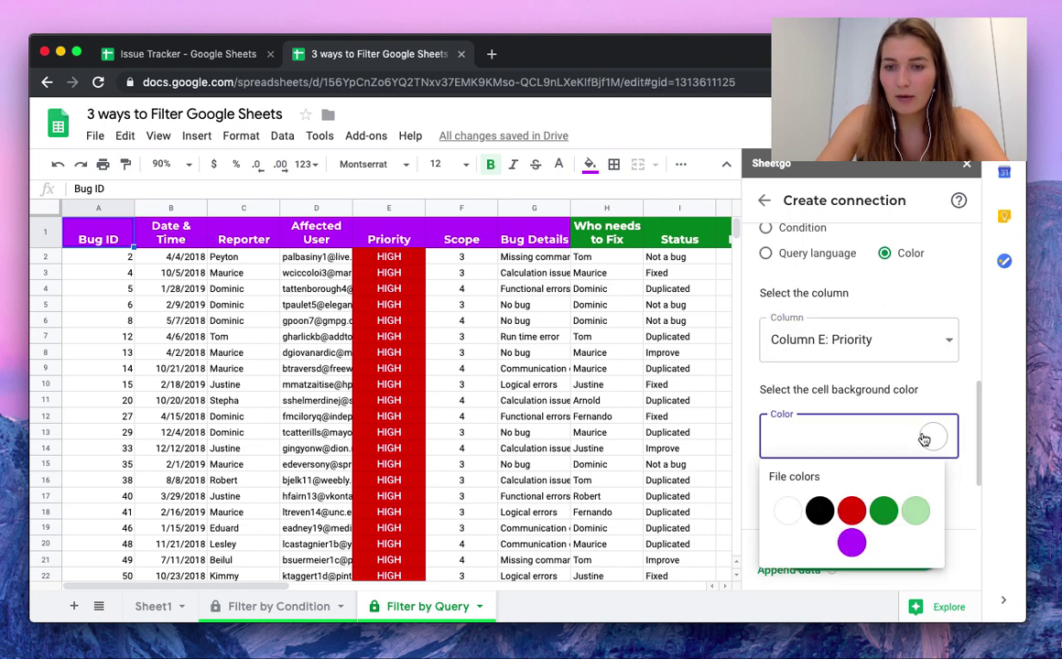
left_click(920, 514)
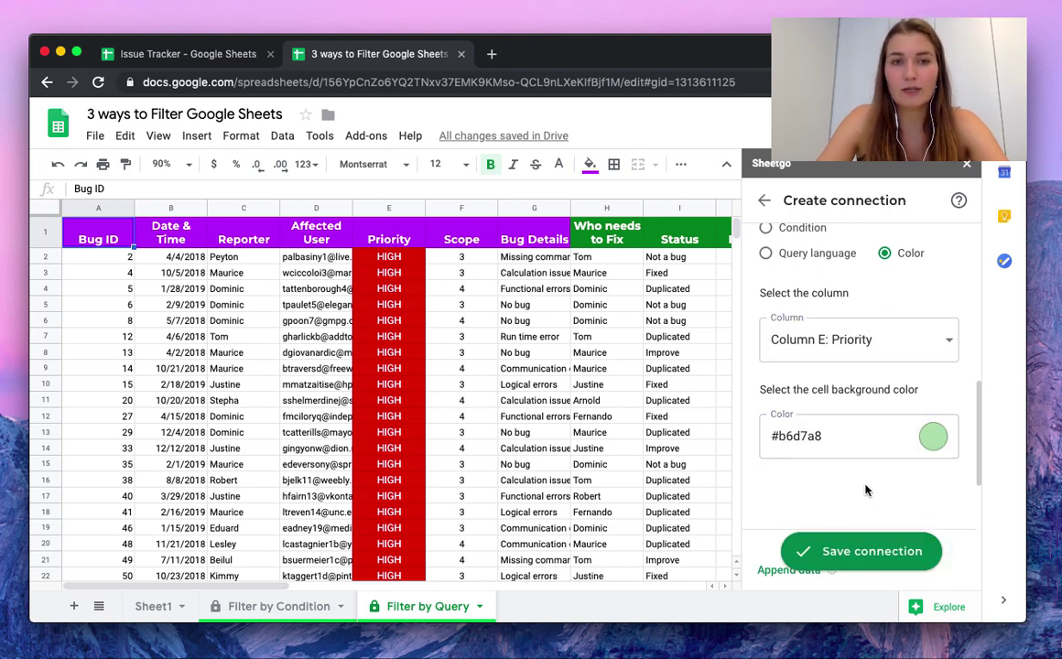
left_click(183, 54)
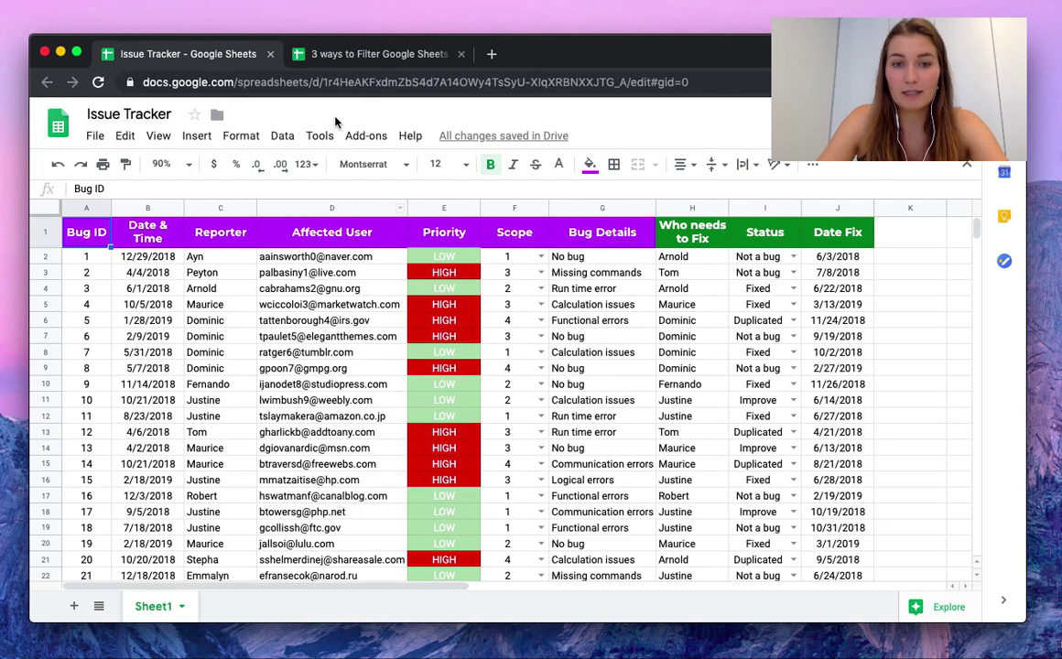
left_click(319, 55)
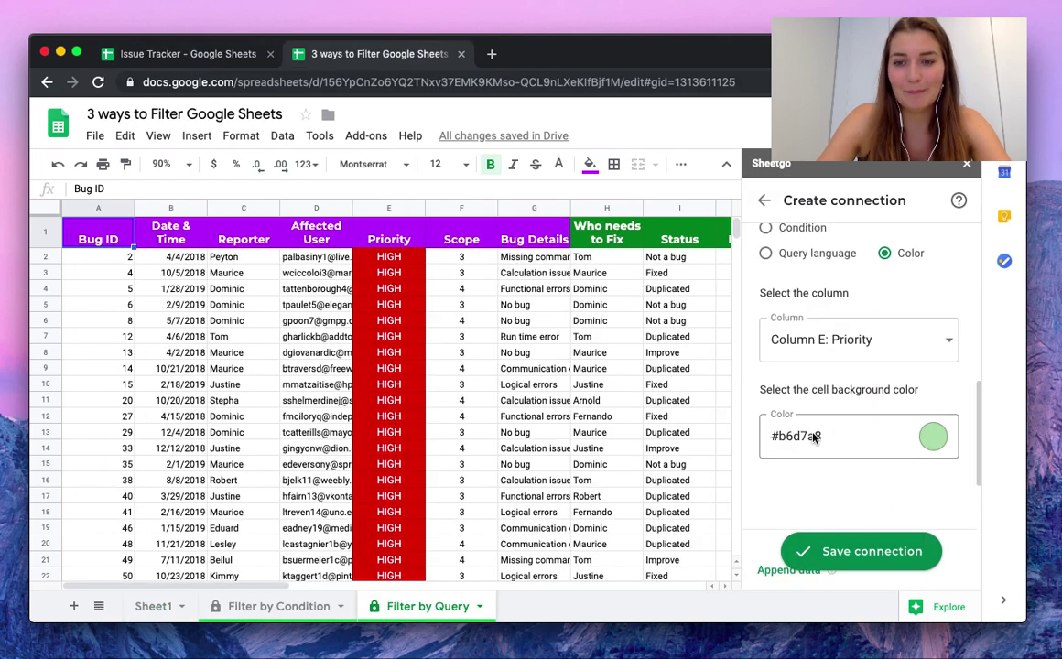
scroll(860, 540, "down", 5)
left_click(765, 438)
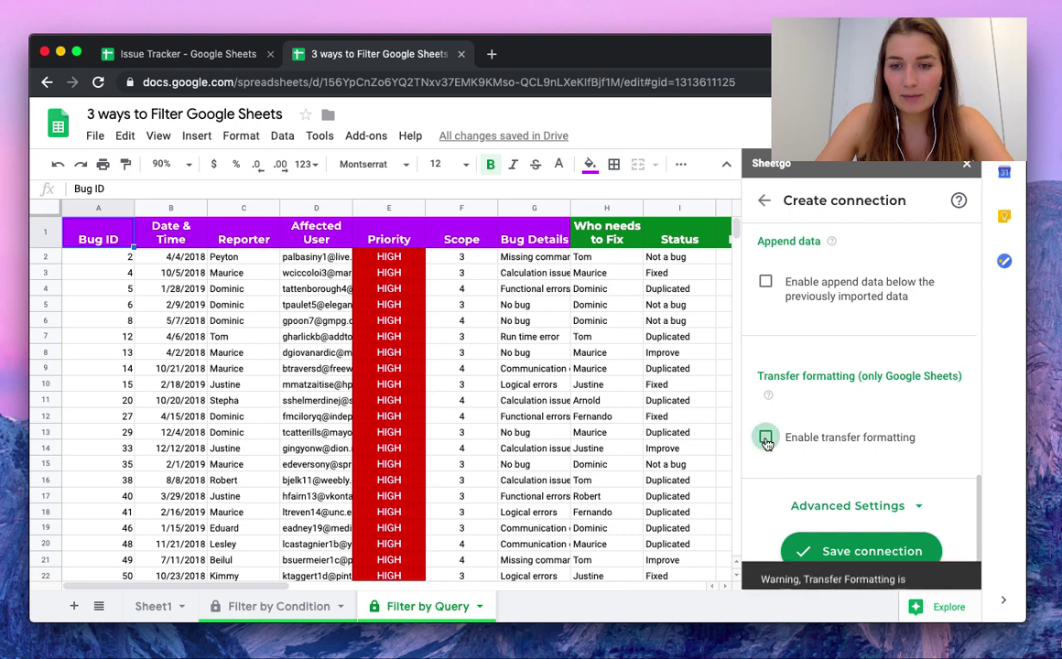
Step: Save the connection and review the Filter by Color tab's green LOW-priority rows
left_click(952, 554)
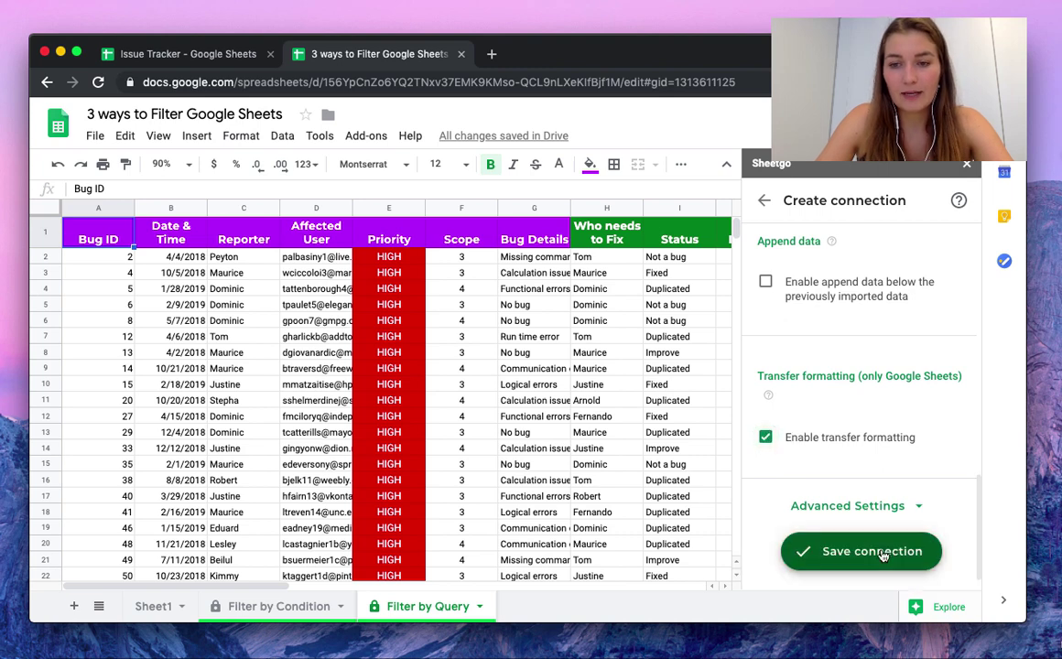
left_click(879, 552)
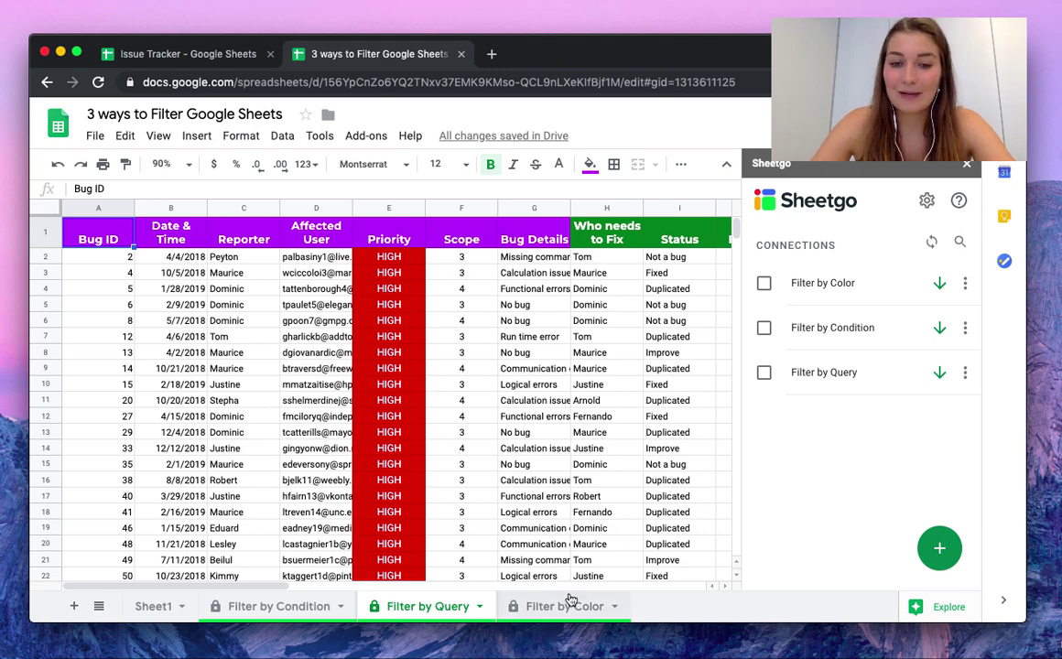
left_click(562, 611)
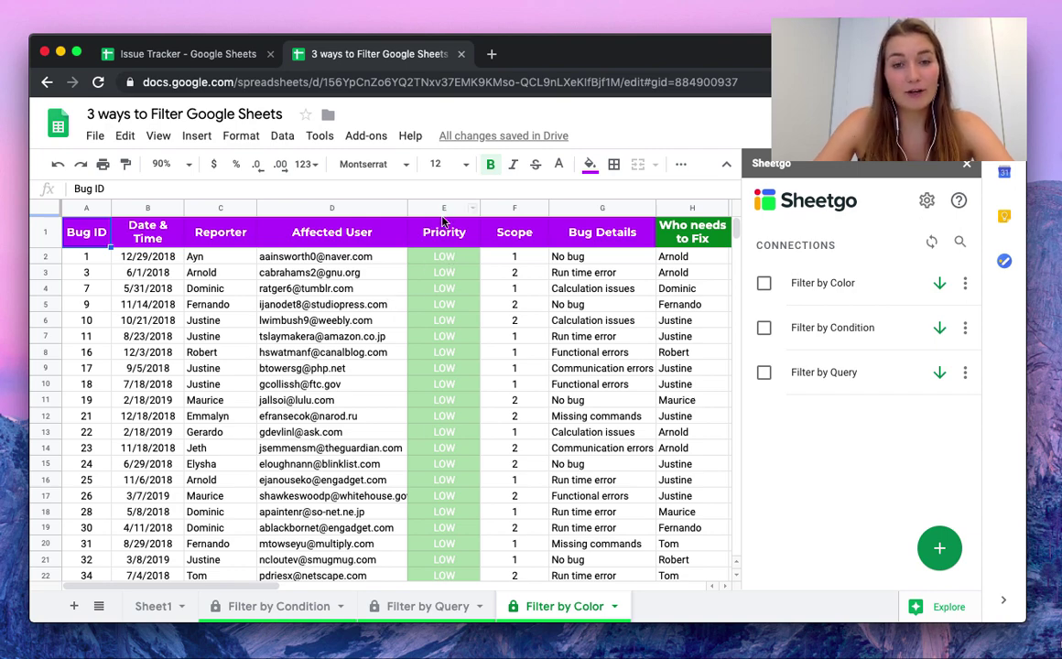
scroll(426, 311, "down", 5)
scroll(347, 357, "up", 5)
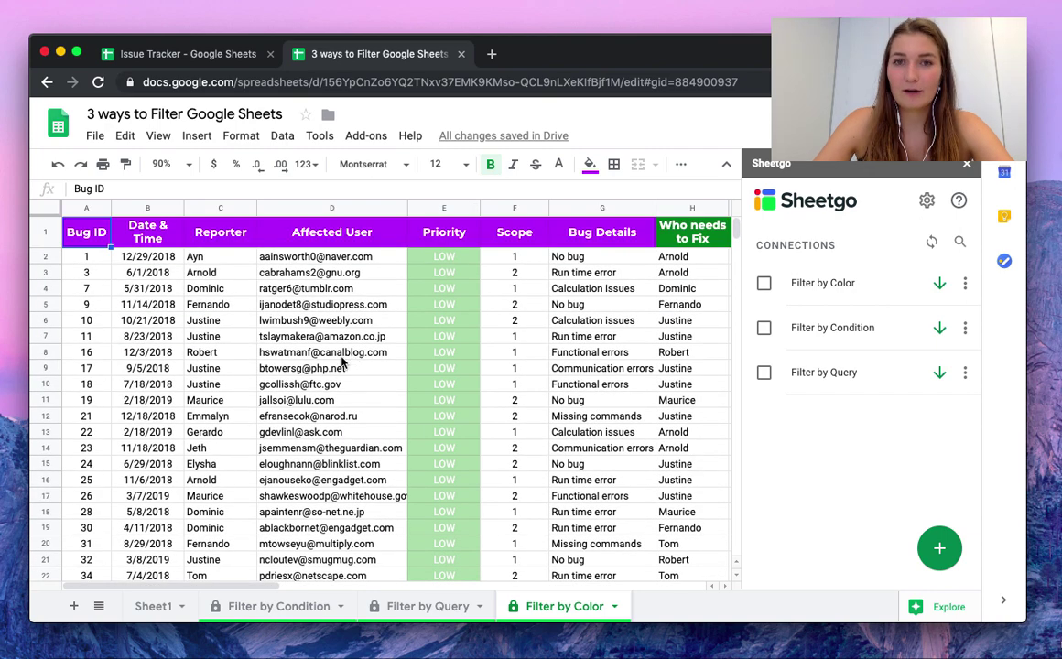